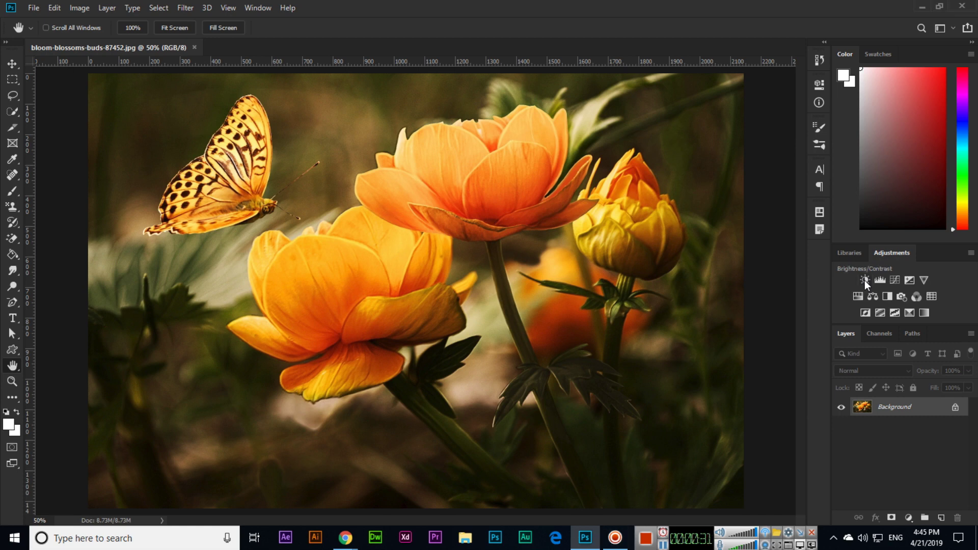
Step: Add a Brightness/Contrast adjustment layer with brightness 85 and contrast 64 above the flower photo
click(866, 281)
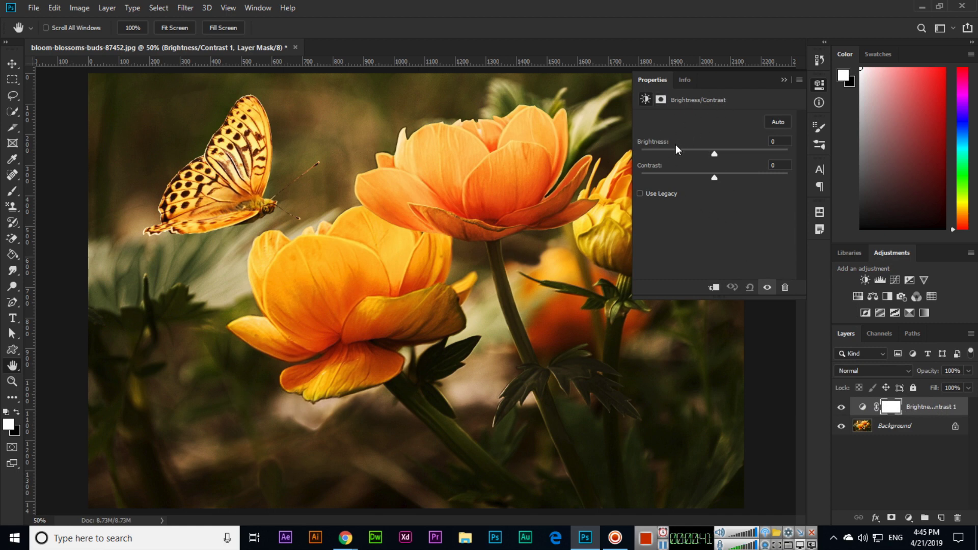
drag(714, 156, 776, 155)
drag(716, 178, 757, 157)
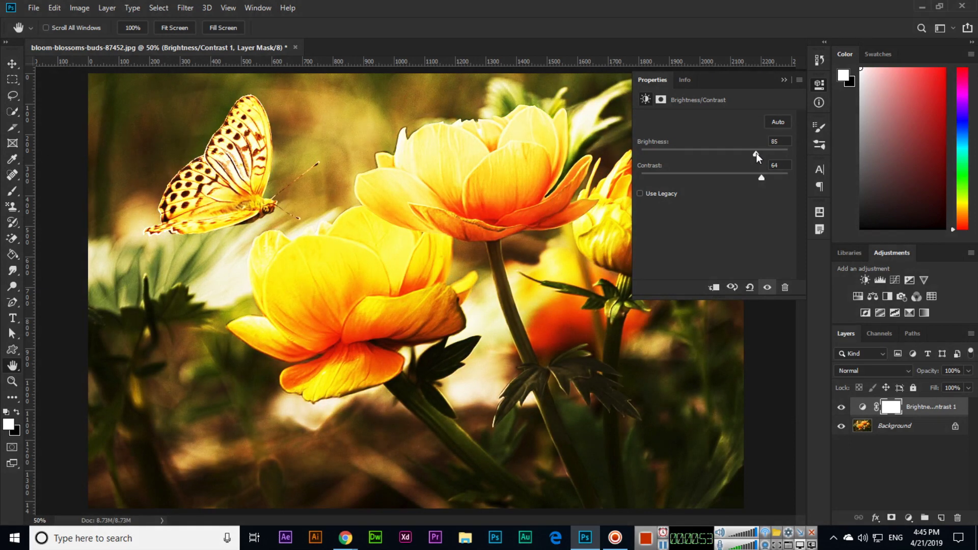
click(782, 80)
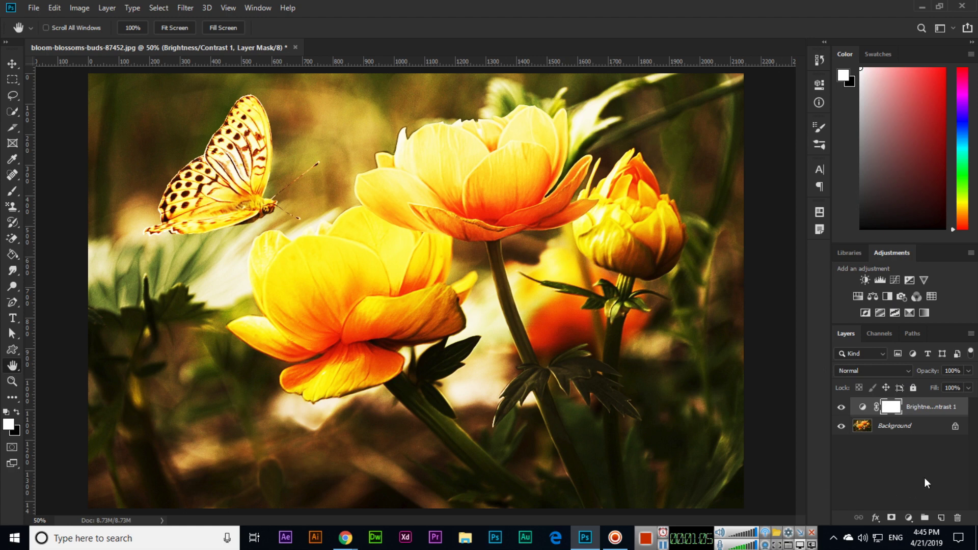
Step: Delete the Brightness/Contrast layer's mask and the adjustment layer itself
click(958, 519)
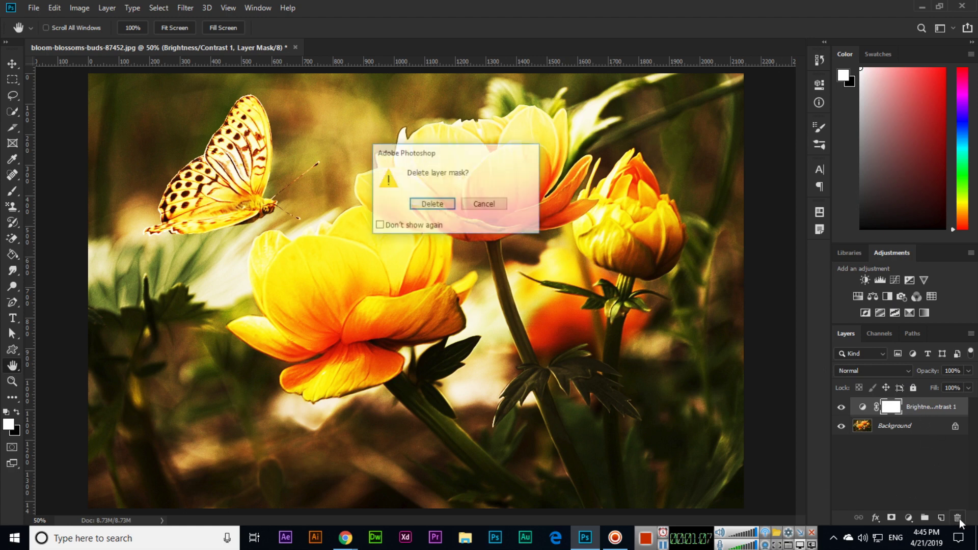
click(432, 205)
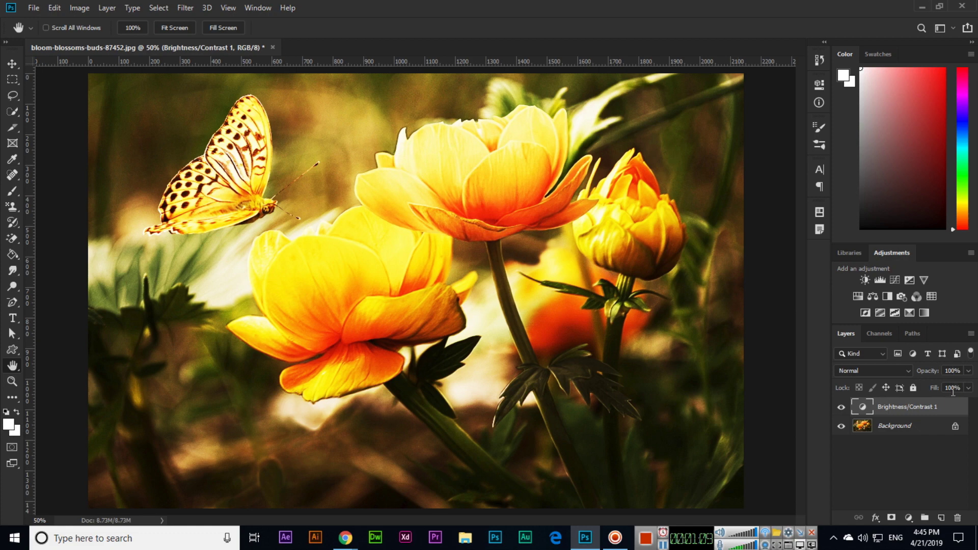
click(958, 519)
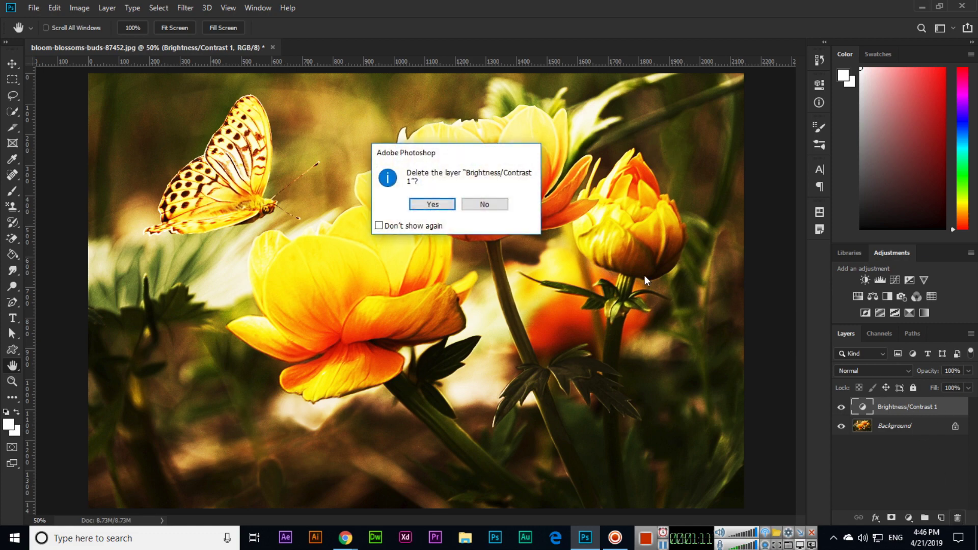
click(434, 205)
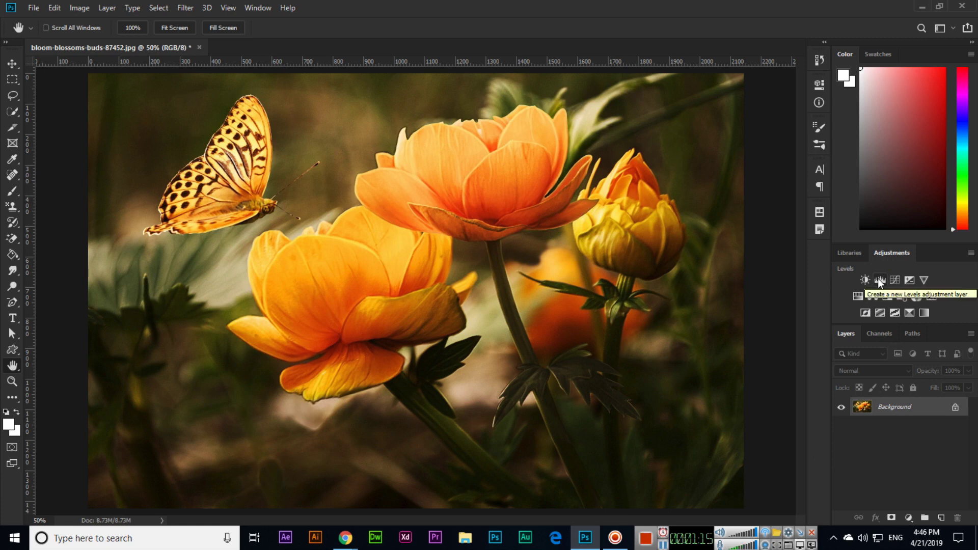
Step: Add a Levels adjustment layer, try the Darker and Increase Contrast 1 to 3 presets, and compare Increase Contrast 3 with the original photo
click(879, 280)
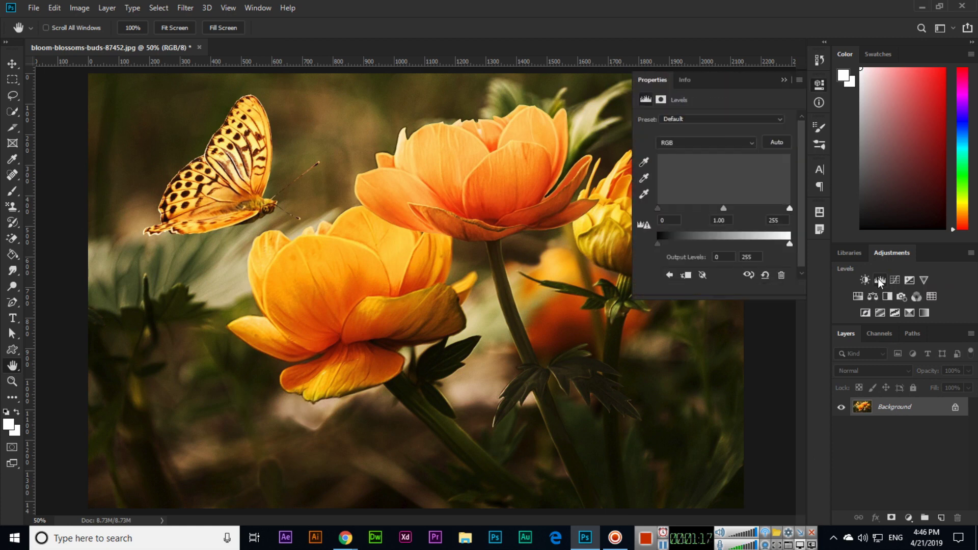
click(691, 120)
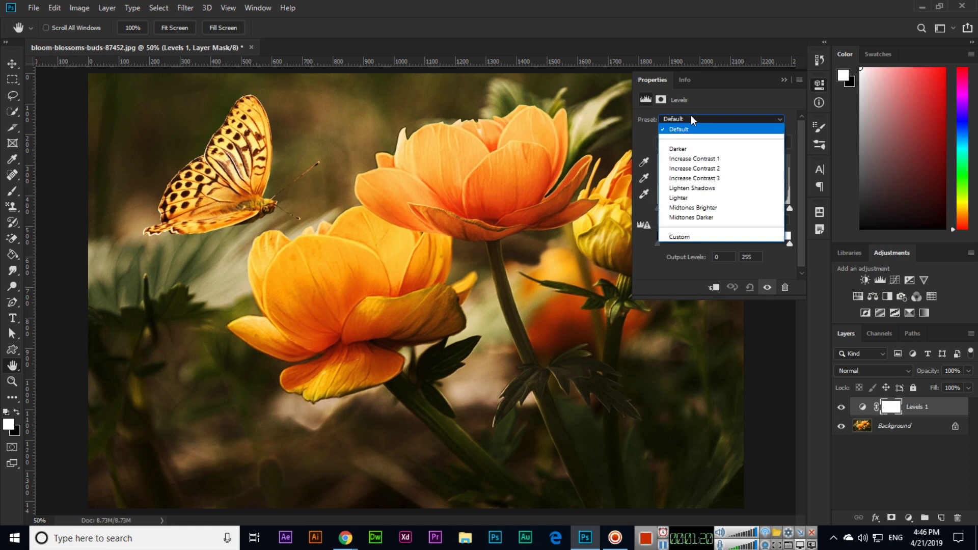
click(691, 148)
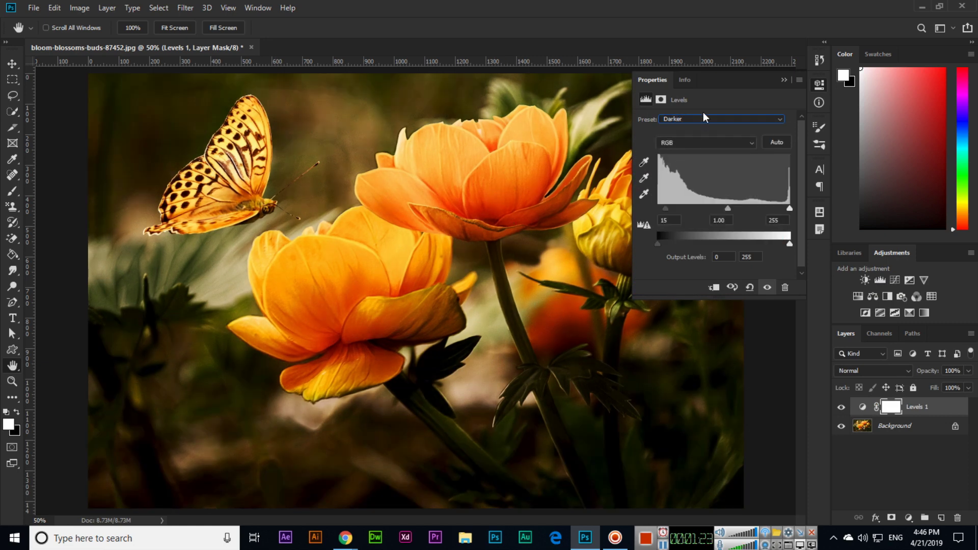
click(695, 119)
click(694, 158)
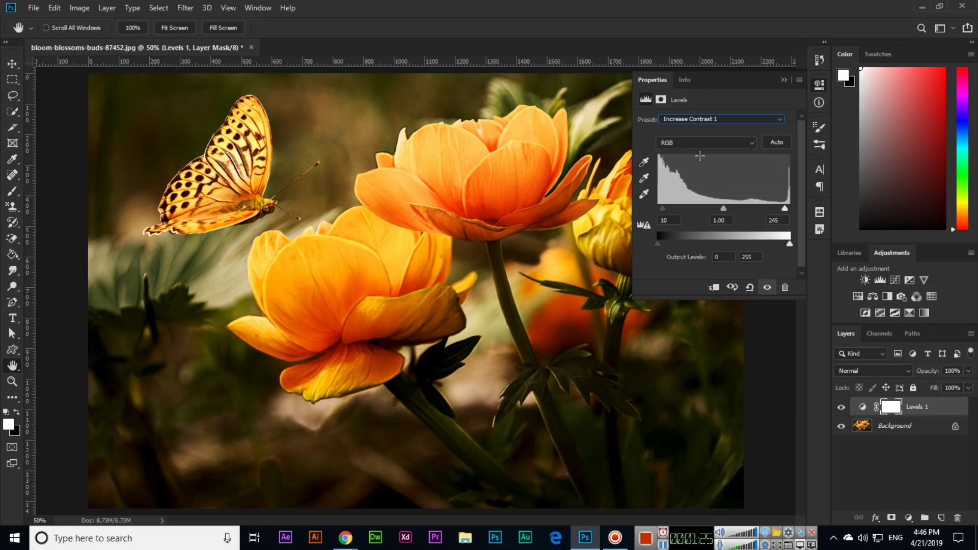
click(694, 121)
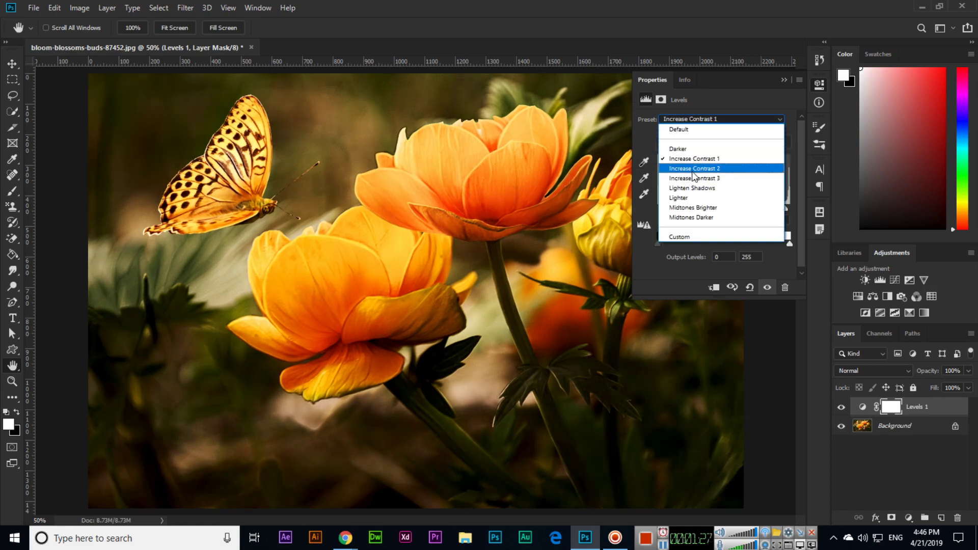
click(693, 169)
click(689, 120)
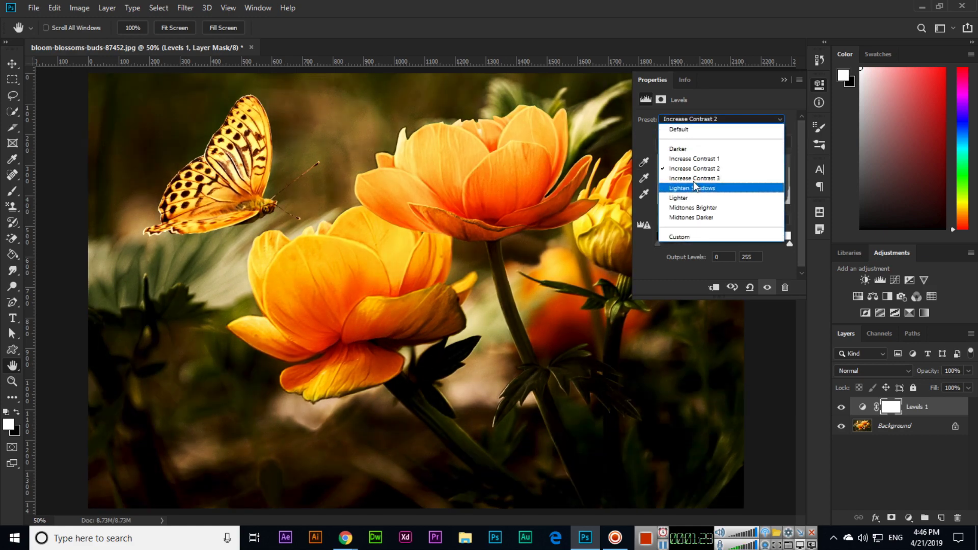
click(694, 182)
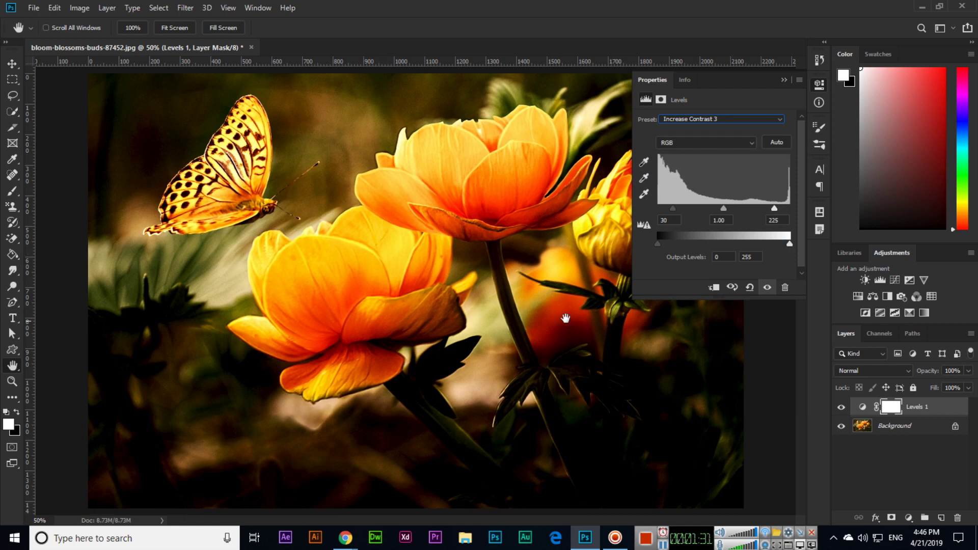
click(842, 407)
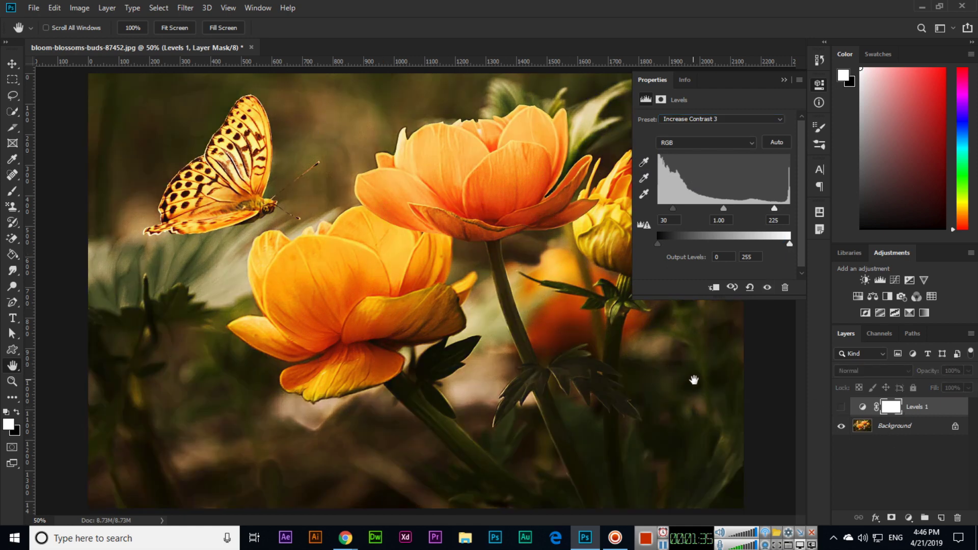
click(841, 407)
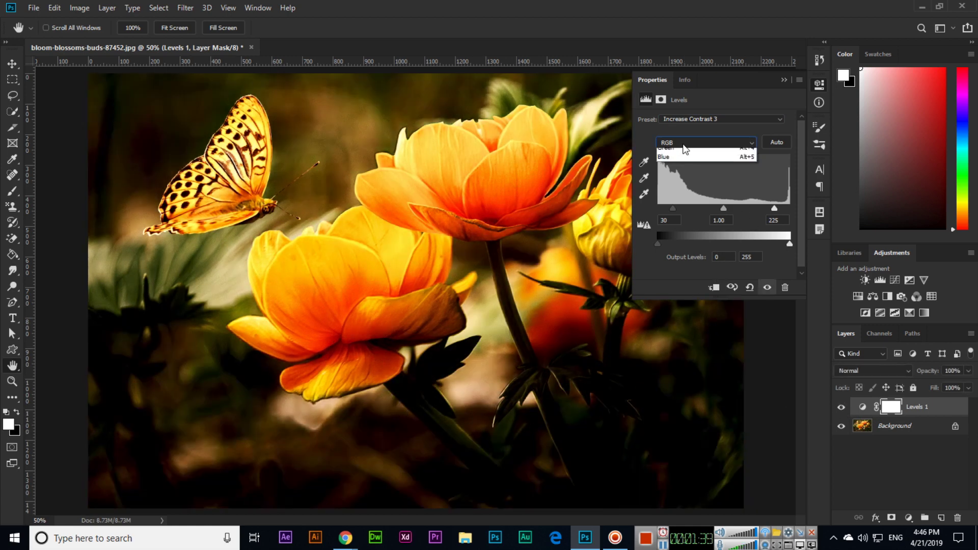
Step: Set the midtone input level of the Levels layer's Green channel to 1.83
click(683, 143)
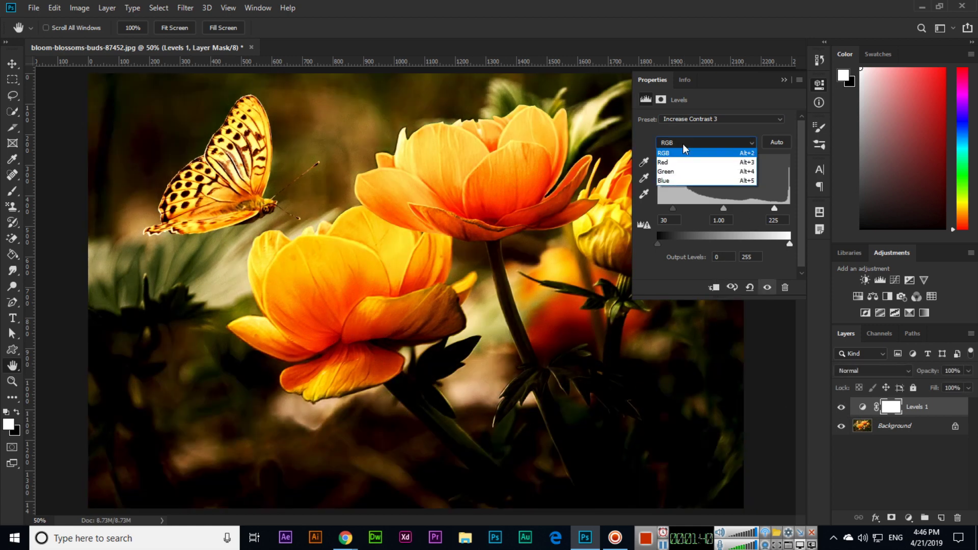
click(686, 172)
drag(724, 209, 696, 213)
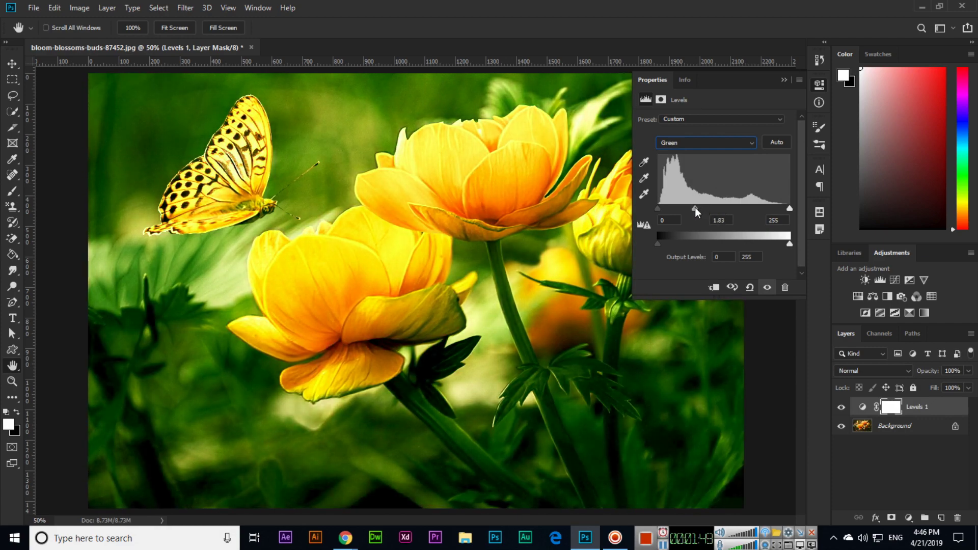
Step: Compare the photo with the Levels layer hidden and shown, and delete that layer
click(841, 408)
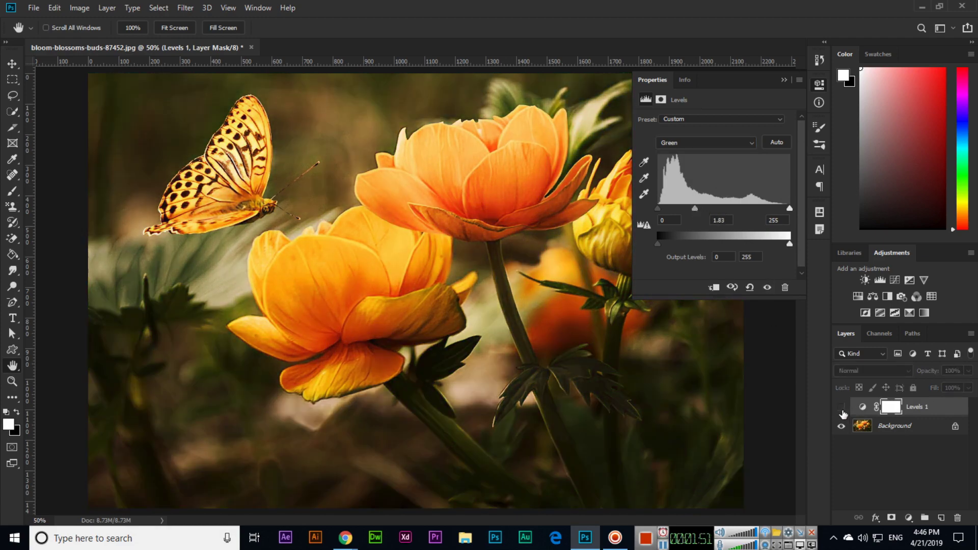
click(842, 408)
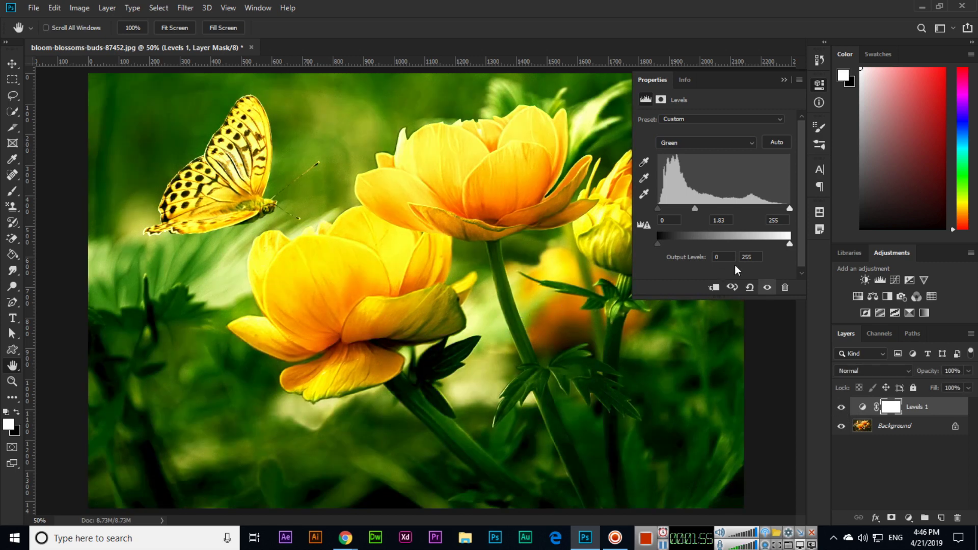
click(784, 80)
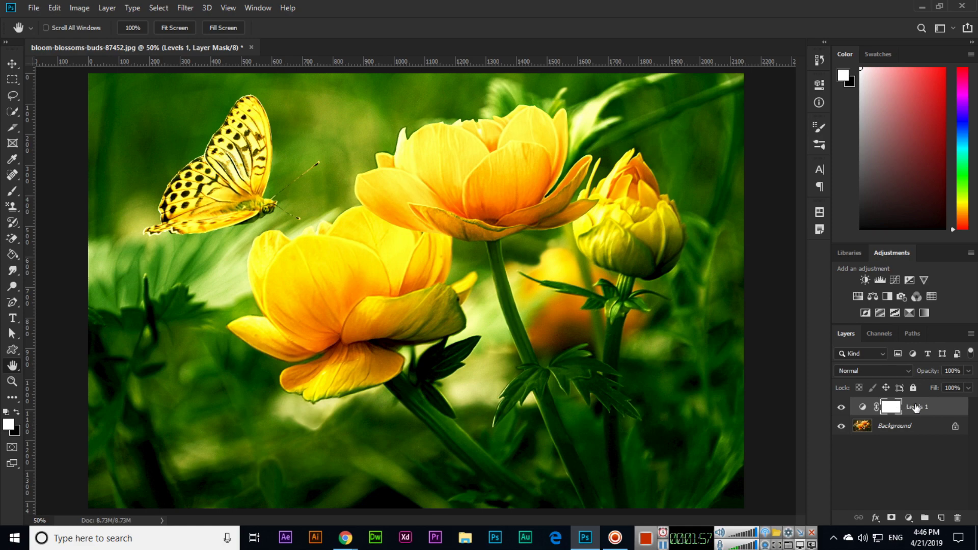
key(Delete)
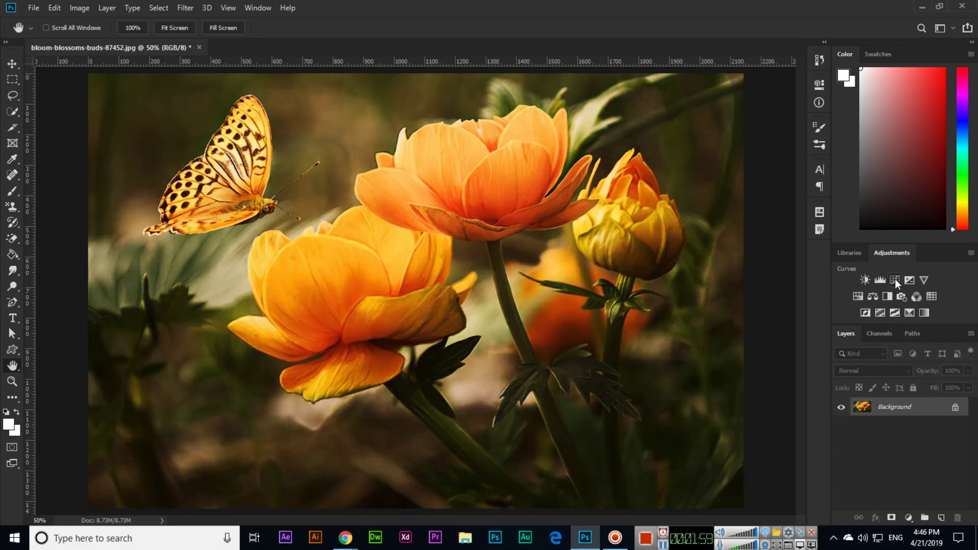
Step: Add a Curves adjustment layer, try the Color Negative, Cross Process and Lighter presets, and restore the Default preset
click(895, 279)
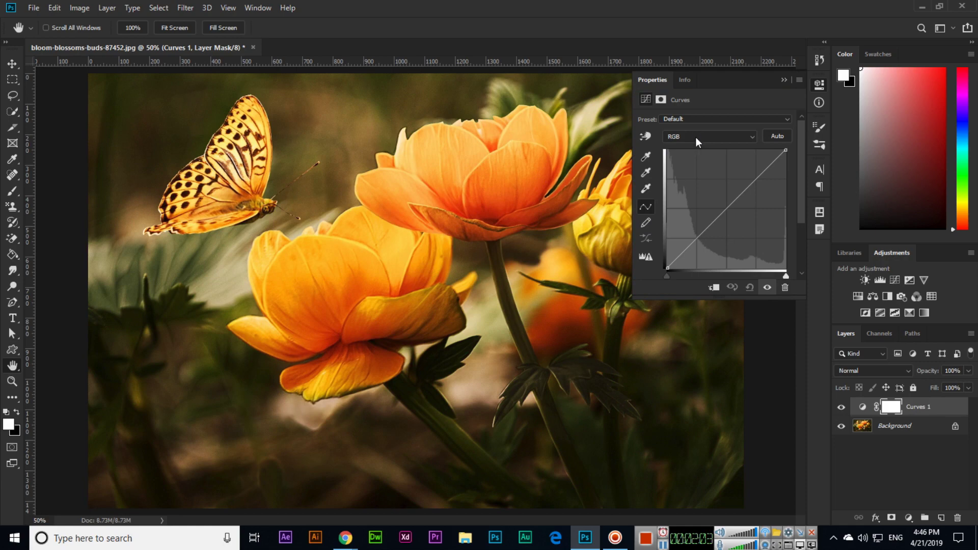
click(703, 120)
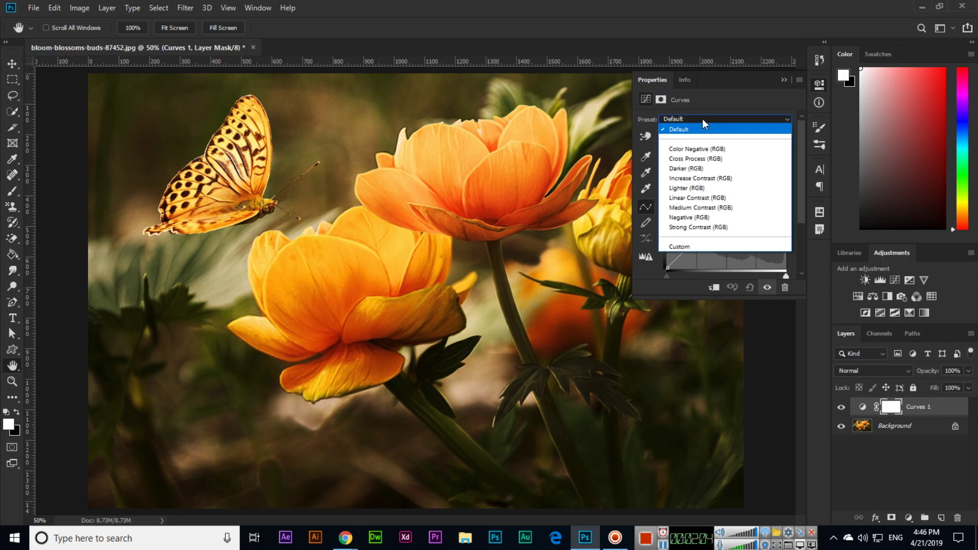
click(708, 153)
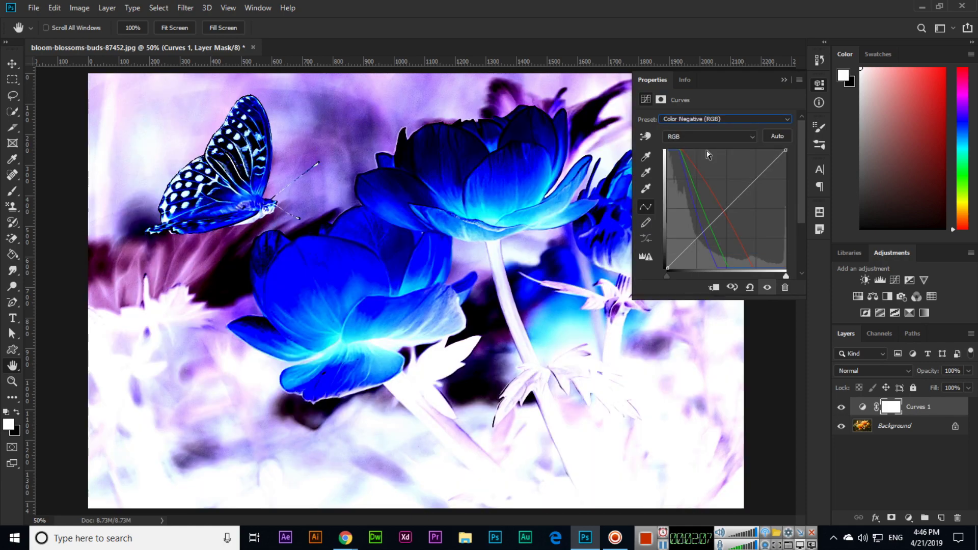
click(714, 121)
click(735, 158)
click(724, 119)
click(709, 187)
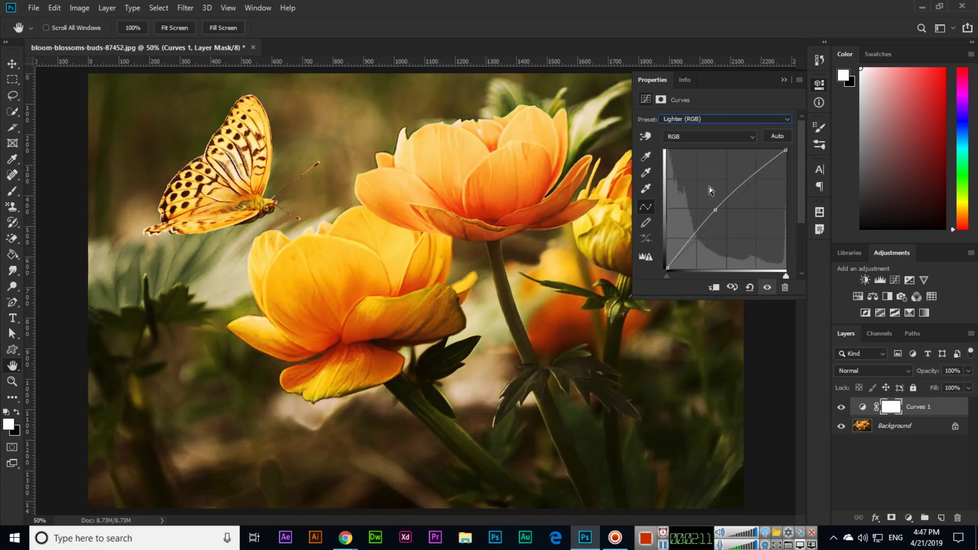
click(699, 120)
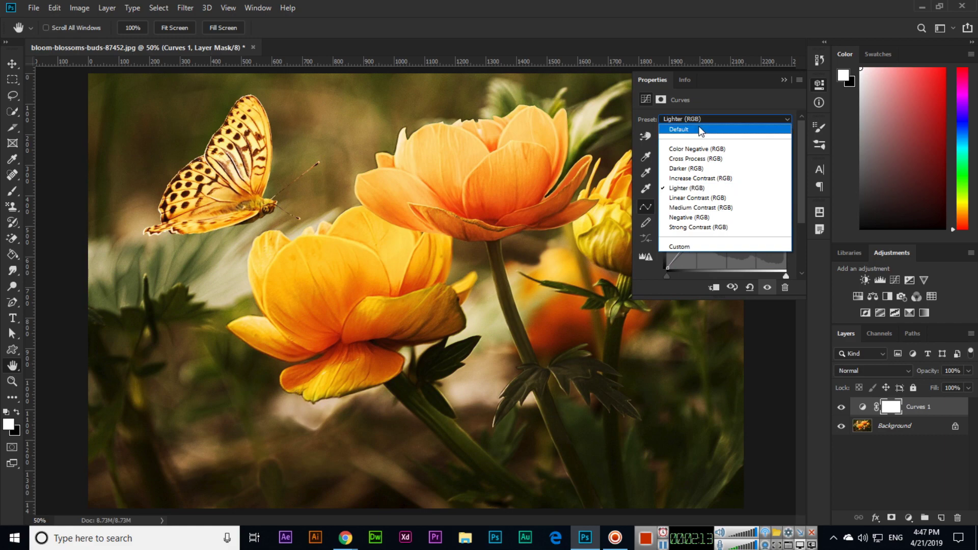
click(694, 124)
Step: Add a midpoint to the RGB curve and bend the Green channel's curve upward to brighten the greens
click(692, 136)
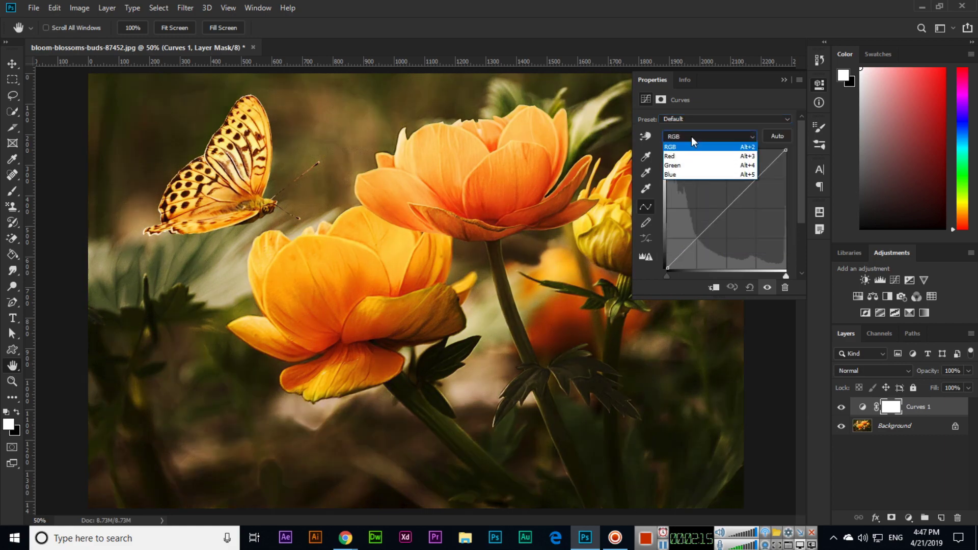
click(692, 137)
mouse_move(727, 211)
mouse_down()
mouse_move(710, 198)
mouse_move(751, 214)
mouse_move(728, 208)
mouse_up()
click(686, 138)
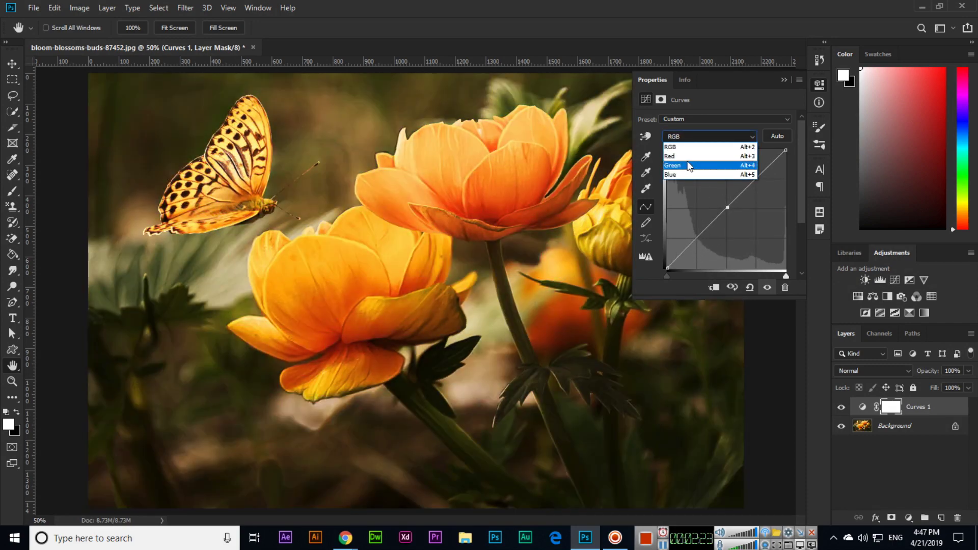
click(687, 166)
drag(727, 207, 715, 192)
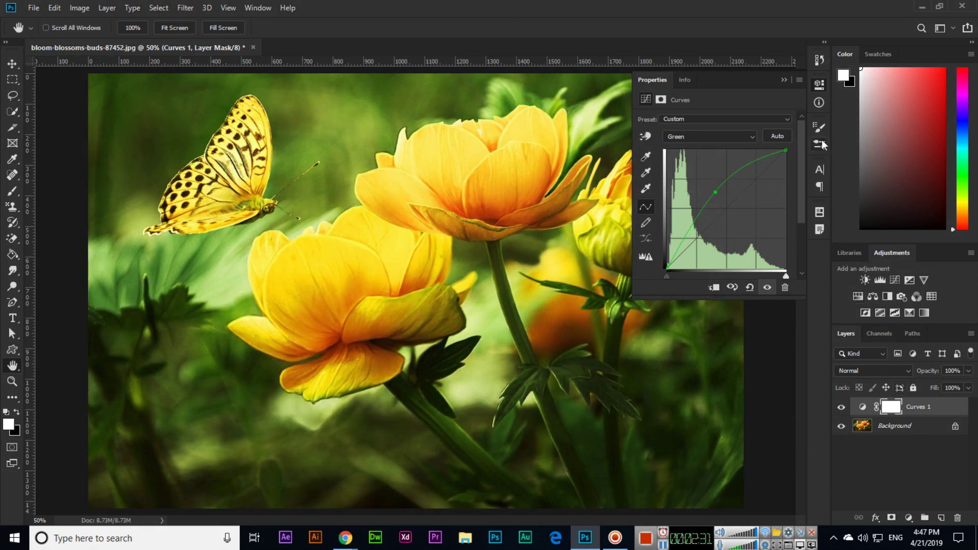
Step: Delete the Curves adjustment layer
click(783, 80)
click(922, 407)
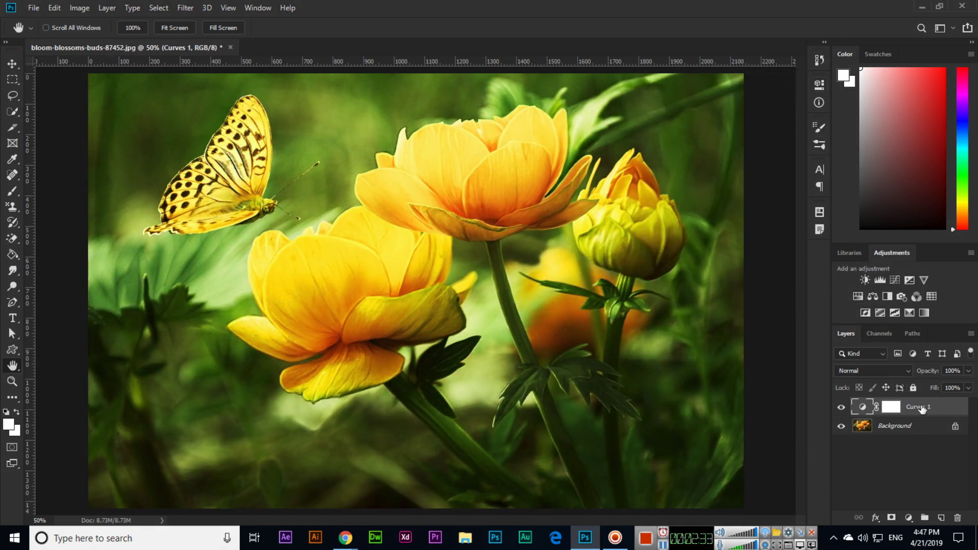
key(Delete)
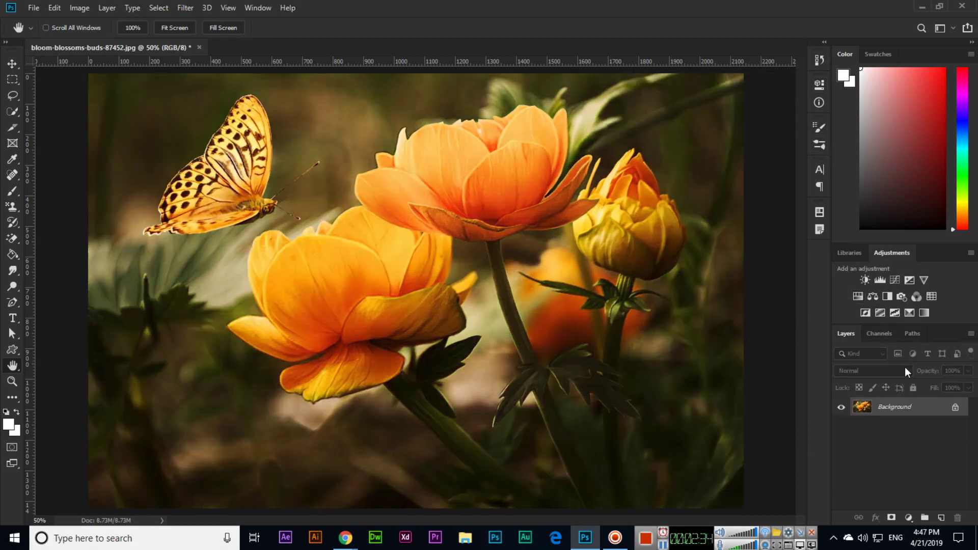
Step: Try an Exposure adjustment layer with exposure -0.61, offset -0.0167 and gamma correction 0.74, and delete the layer
click(908, 280)
drag(714, 151, 730, 199)
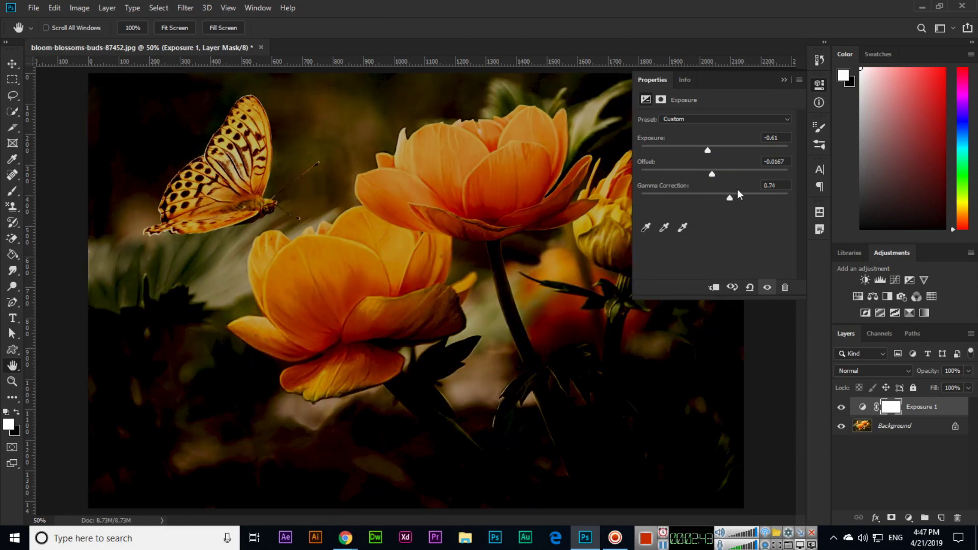
click(784, 80)
key(Delete)
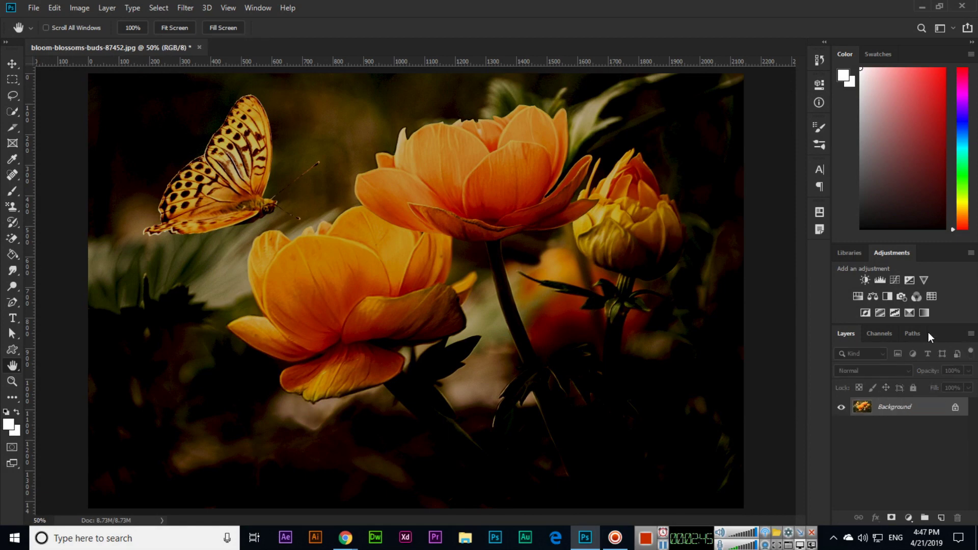
Step: Try a Vibrance adjustment layer with vibrance -67 and saturation -49, and delete the layer
click(924, 279)
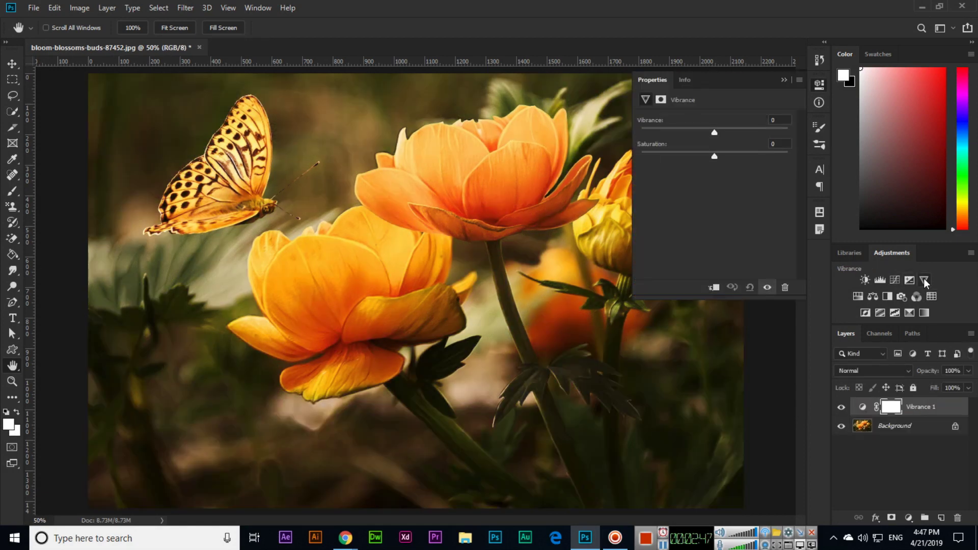
drag(717, 136, 685, 155)
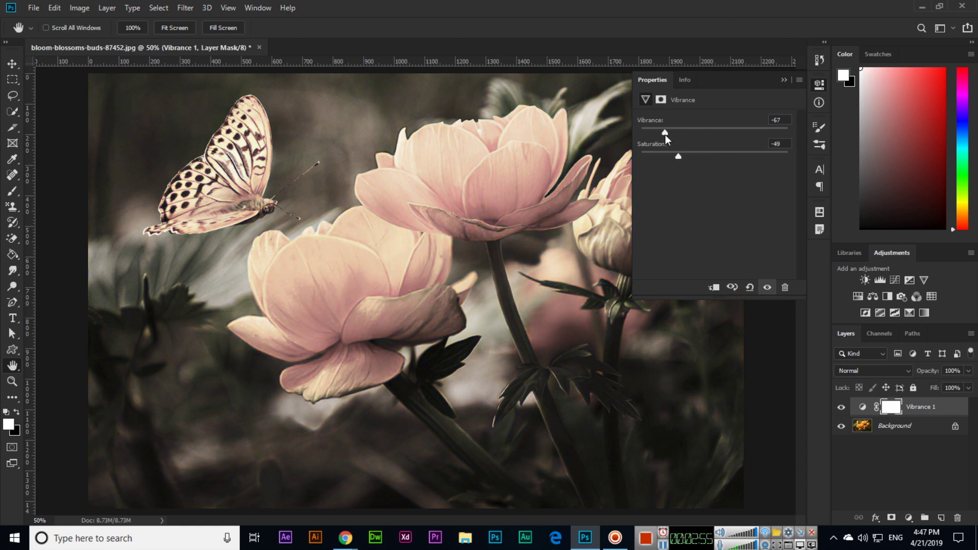
click(784, 80)
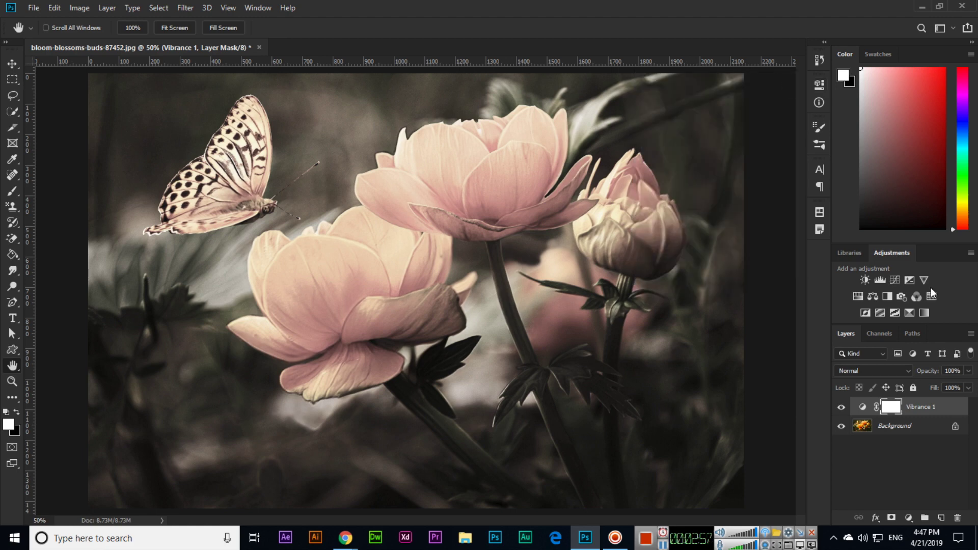
key(Delete)
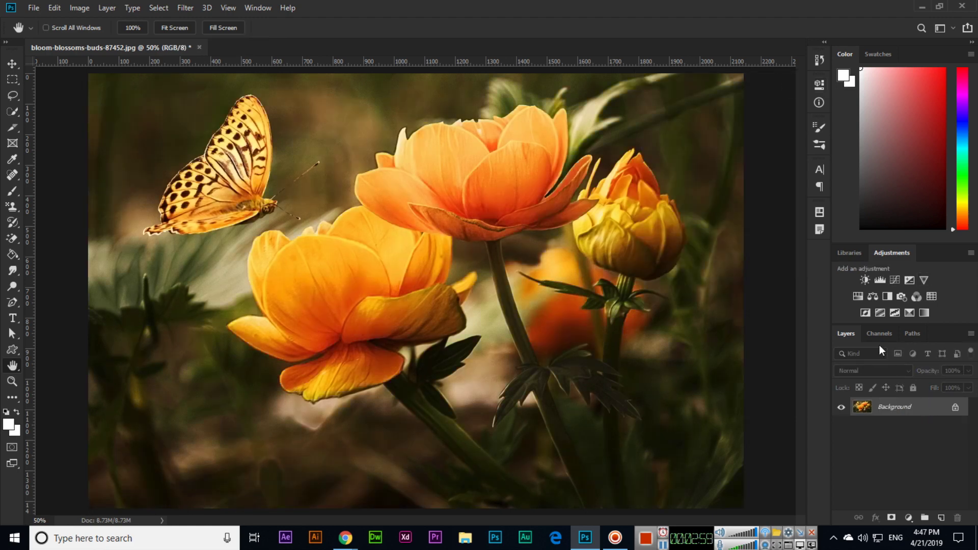
Step: Try a Hue/Saturation adjustment layer with hue -15 and saturation +32 on the Master range, and delete the layer
click(858, 298)
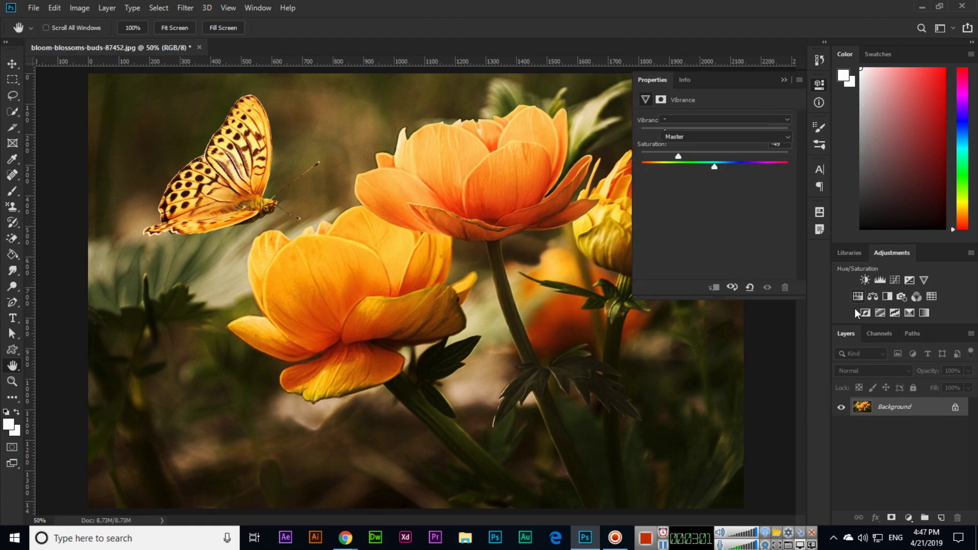
drag(713, 167, 735, 192)
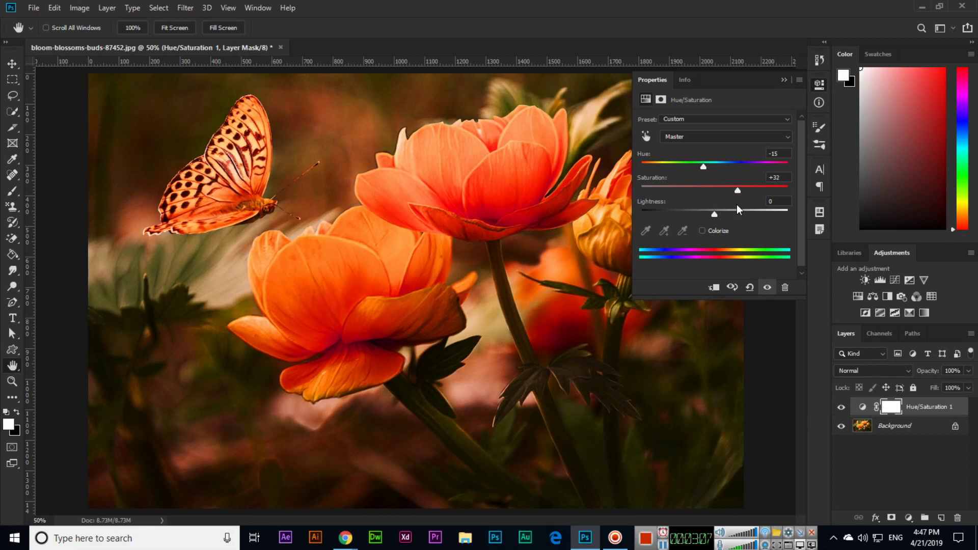
click(783, 80)
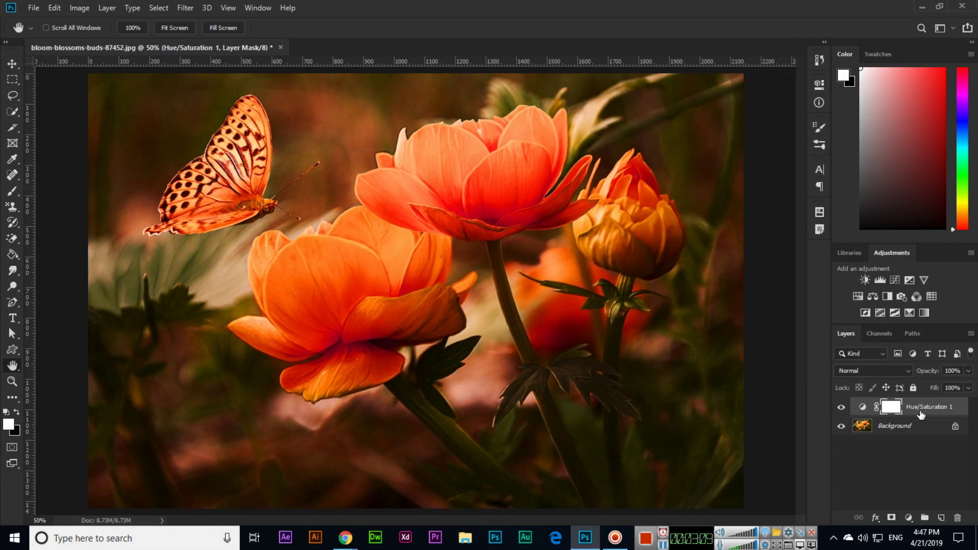
key(Delete)
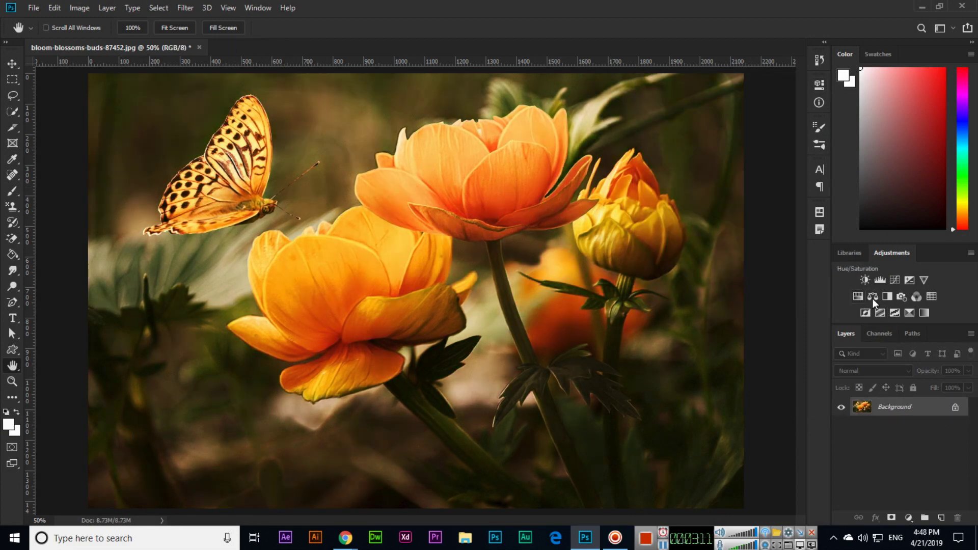
Step: Try a Color Balance adjustment layer that shifts the photo's tones toward red and magenta, and delete the layer
click(872, 298)
drag(698, 148, 679, 168)
click(784, 80)
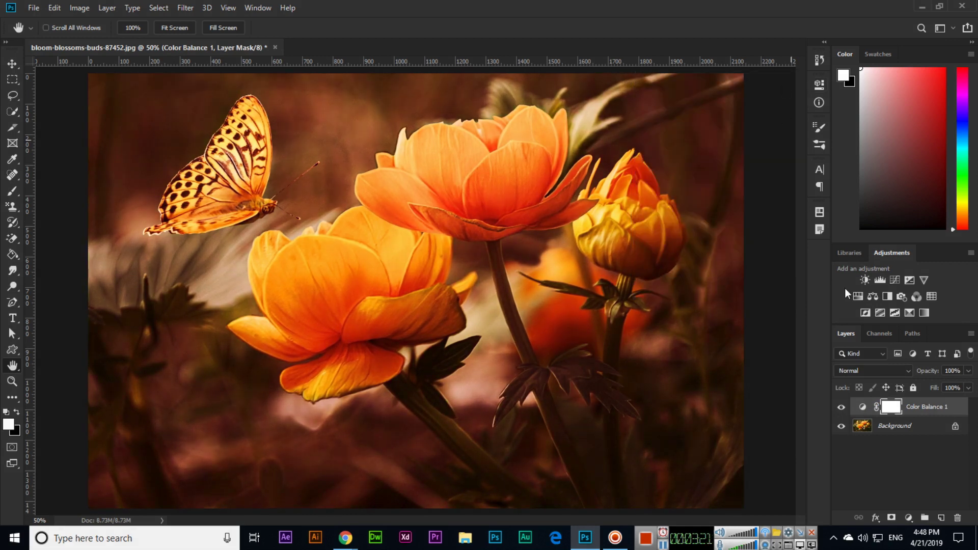
key(Delete)
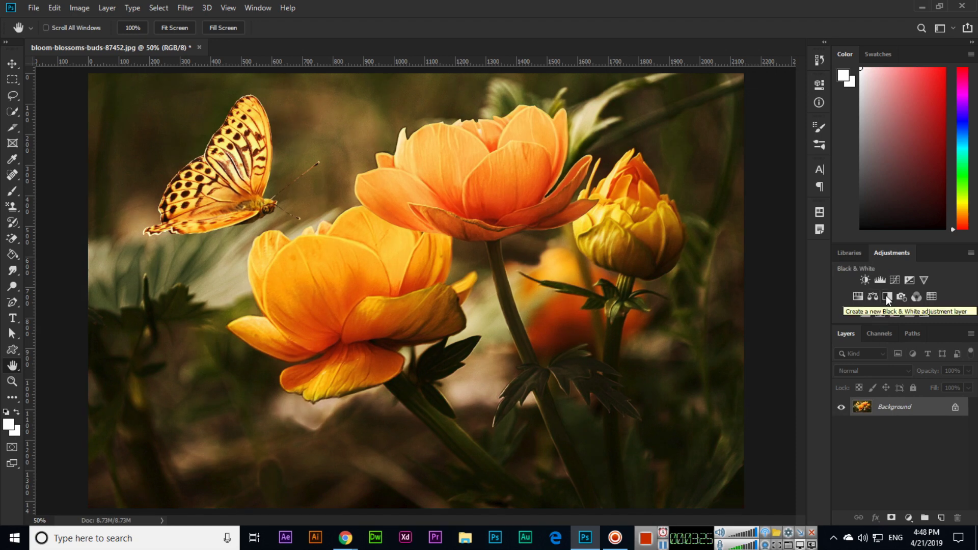
Step: Try a Black & White adjustment layer with the Default preset, and remove the layer
click(887, 297)
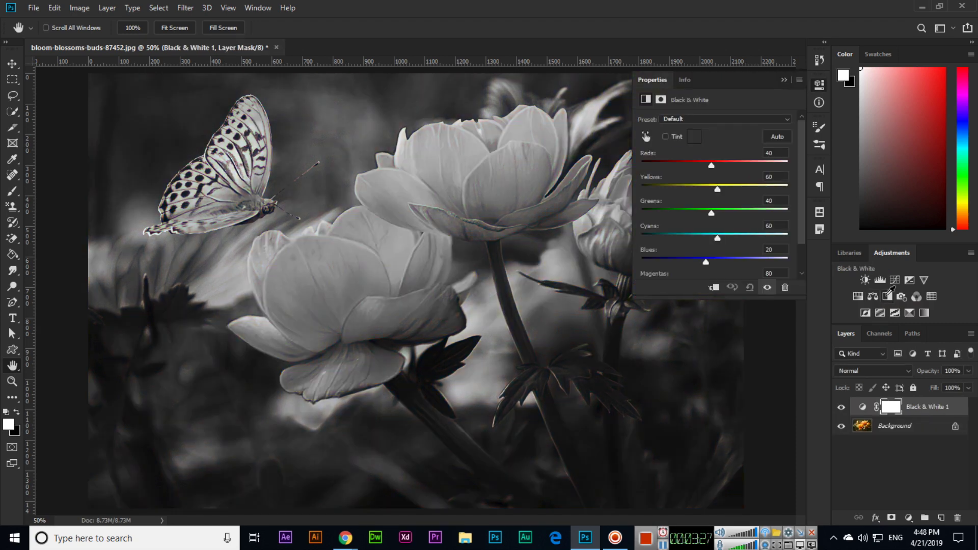
click(784, 80)
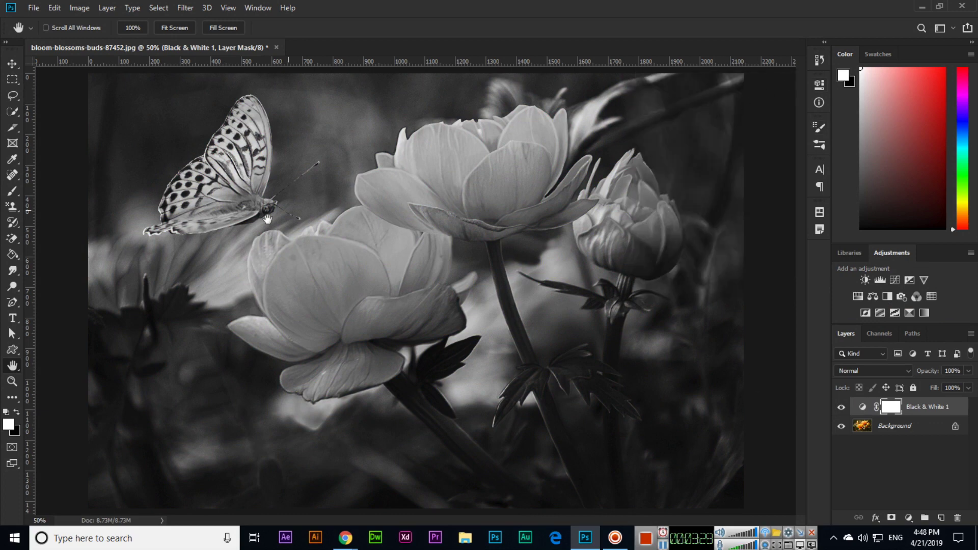
key(ctrl+z)
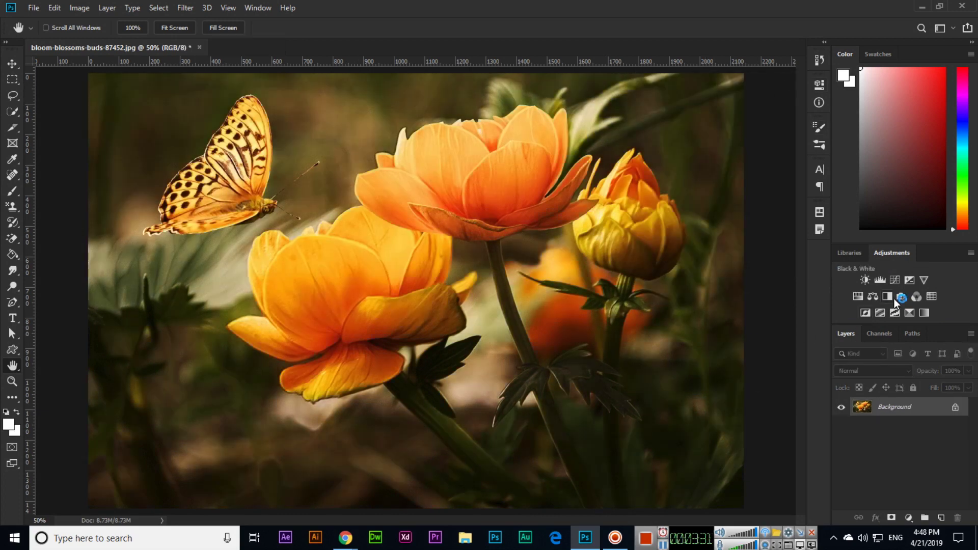
Step: Add a Photo Filter adjustment layer with the Yellow filter and set its density to 80%
click(904, 297)
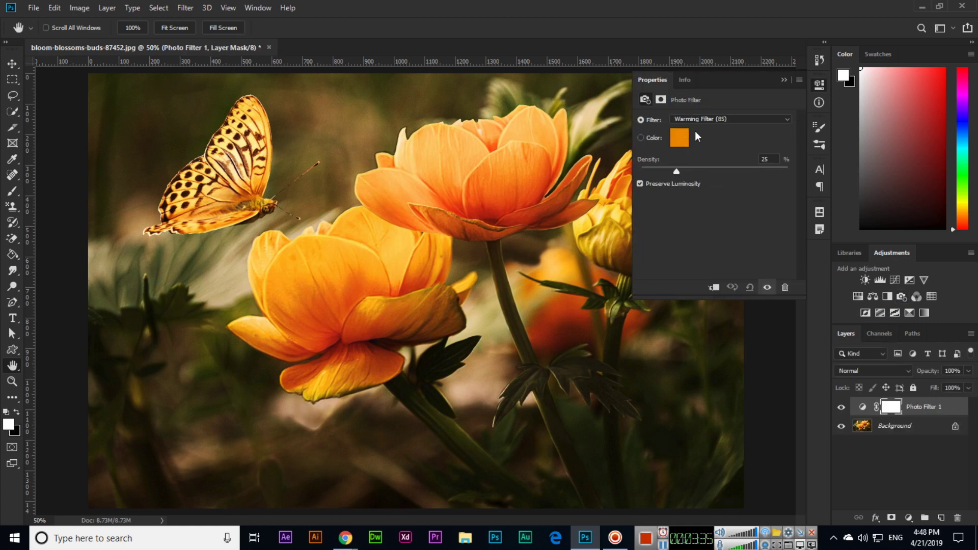
click(717, 119)
click(720, 208)
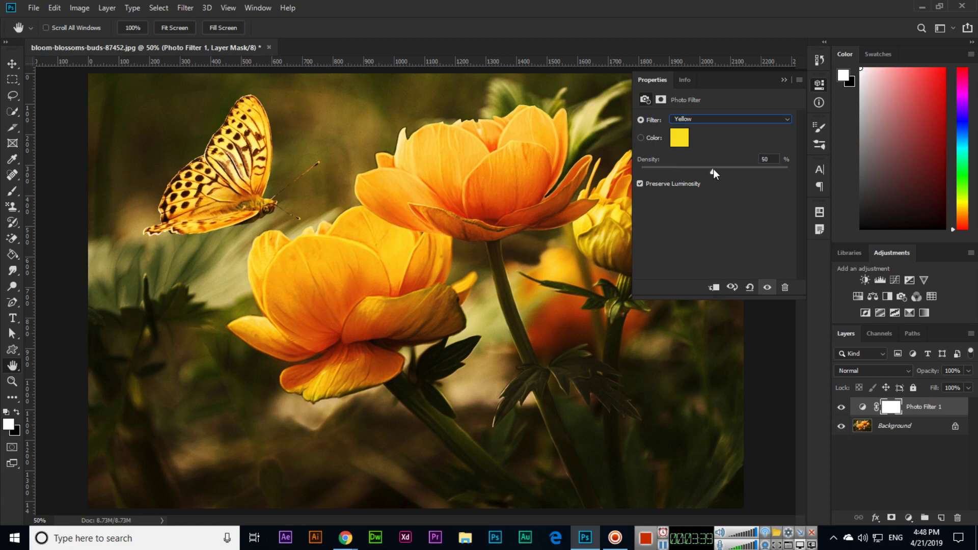
drag(725, 171, 753, 169)
Step: Try pure red (ff0000) as the Photo Filter's custom color, and delete the Photo Filter layer
click(683, 142)
drag(567, 219, 551, 194)
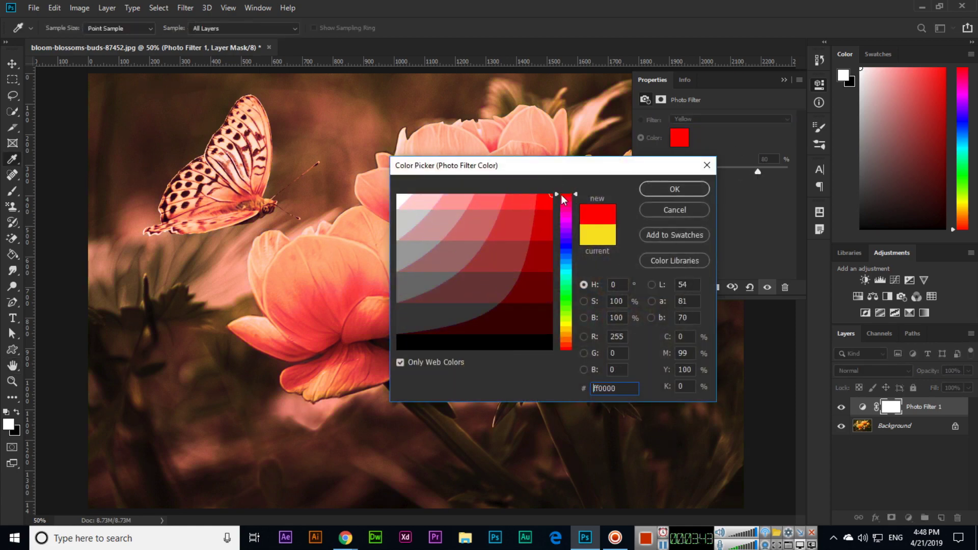
click(674, 189)
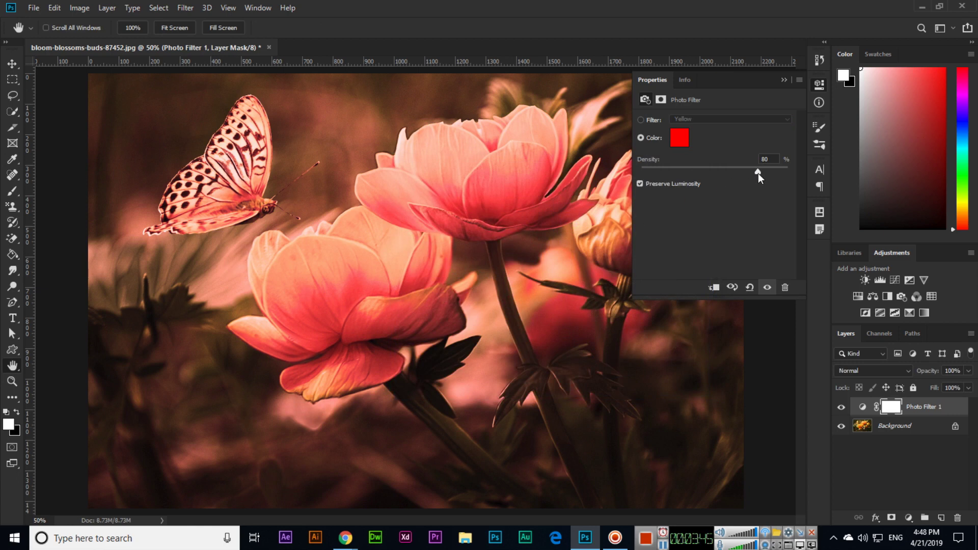
click(784, 80)
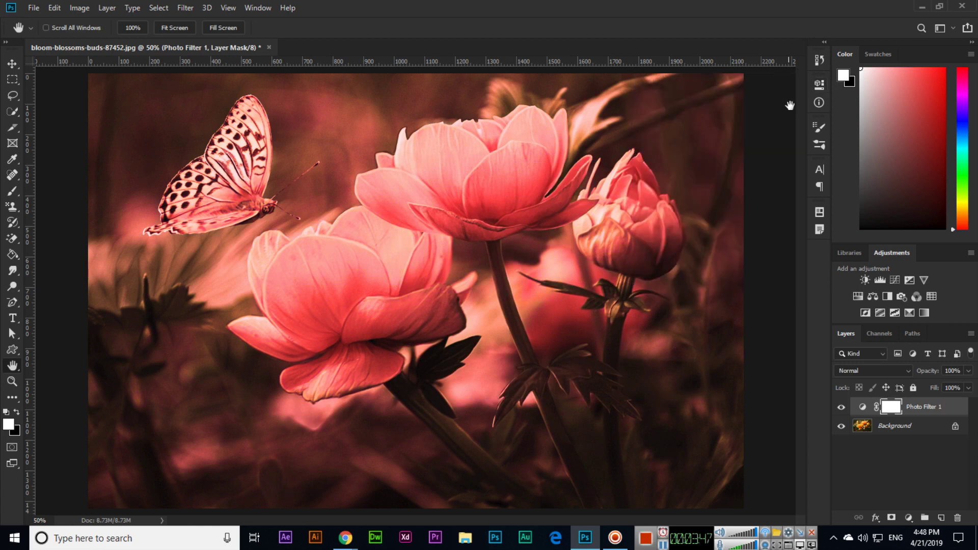
key(Delete)
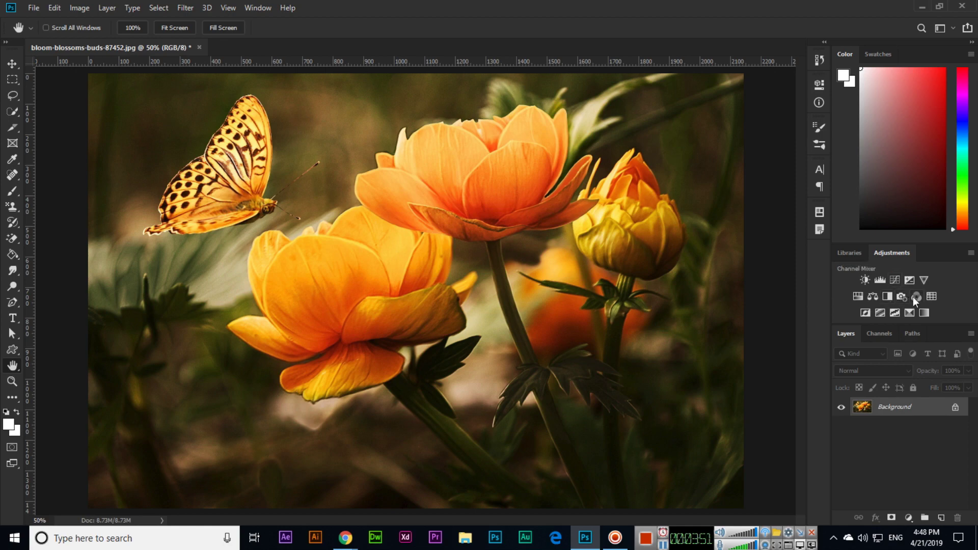
Step: Try a Channel Mixer adjustment layer with the Red output channel at red +25, green +57 and blue -45, and delete the layer
click(915, 296)
drag(751, 180, 698, 227)
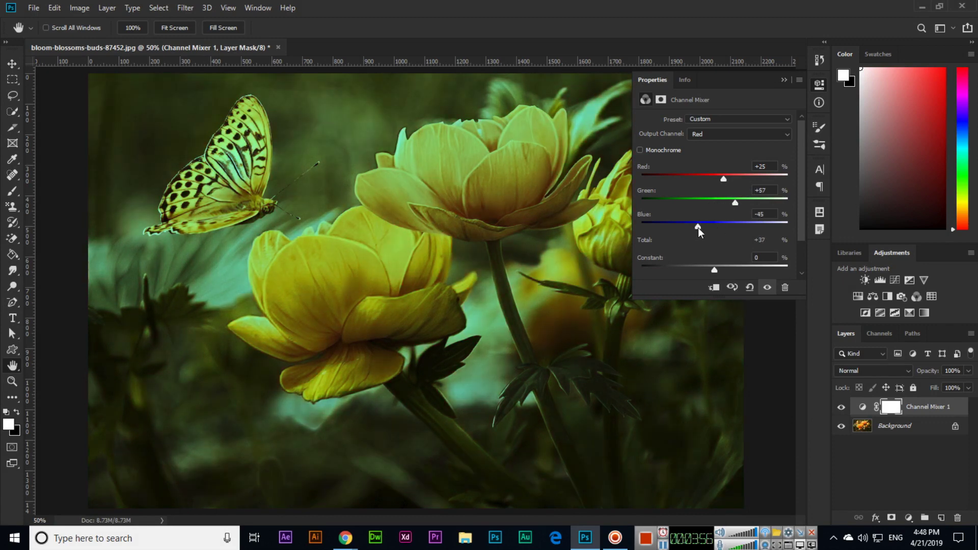
click(783, 80)
key(Delete)
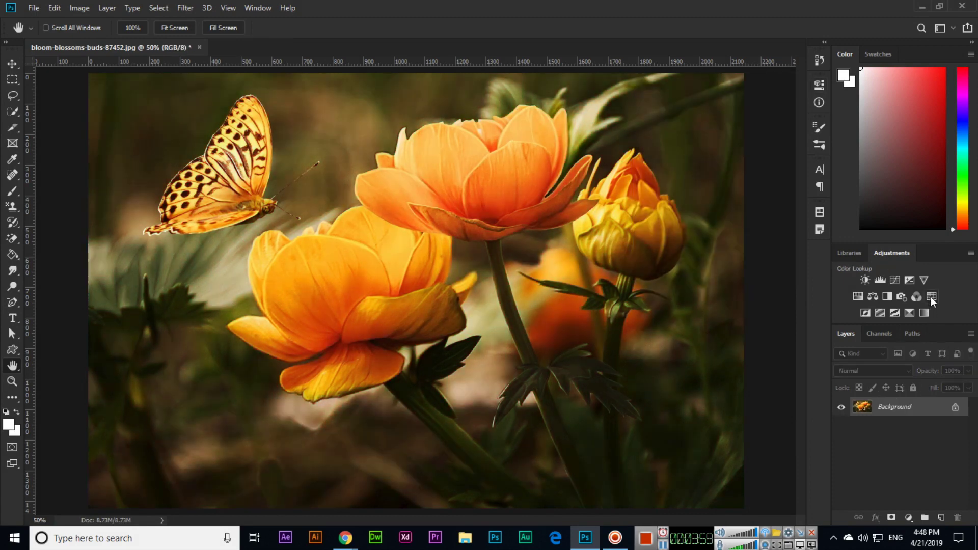
Step: Try a Color Lookup adjustment layer with several 3DLUT files, including 3Strip.look and Fuji F125 Kodak 2393, and delete the layer
click(931, 297)
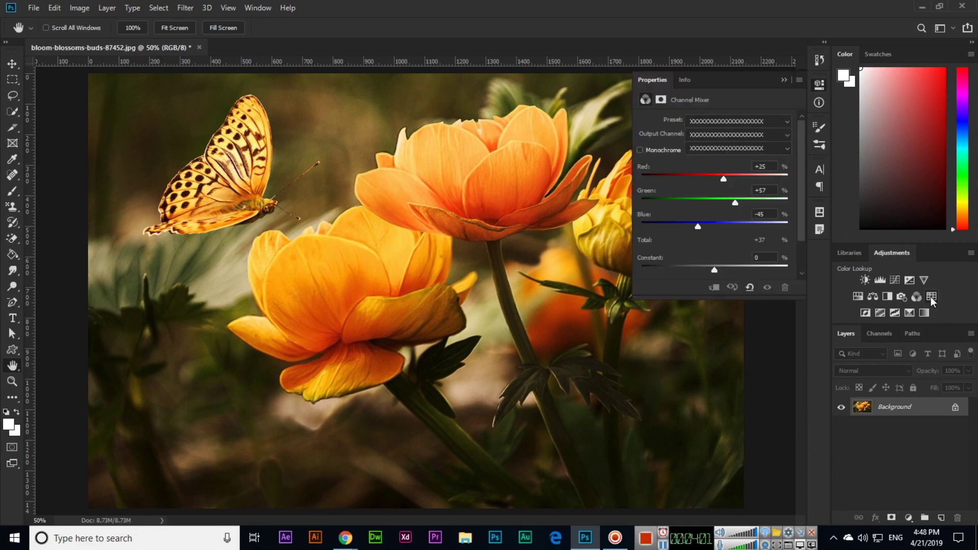
click(728, 121)
click(738, 183)
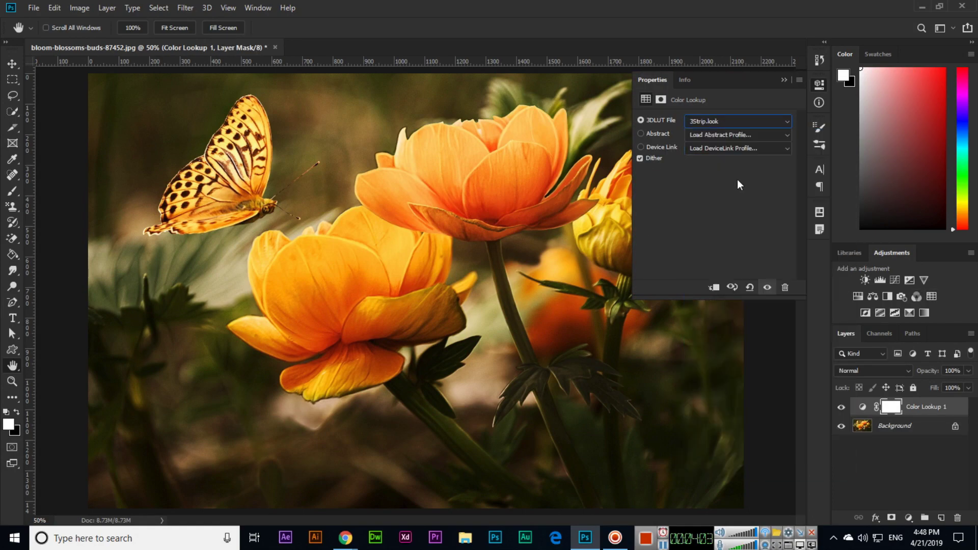
click(723, 123)
click(729, 262)
click(701, 121)
click(725, 321)
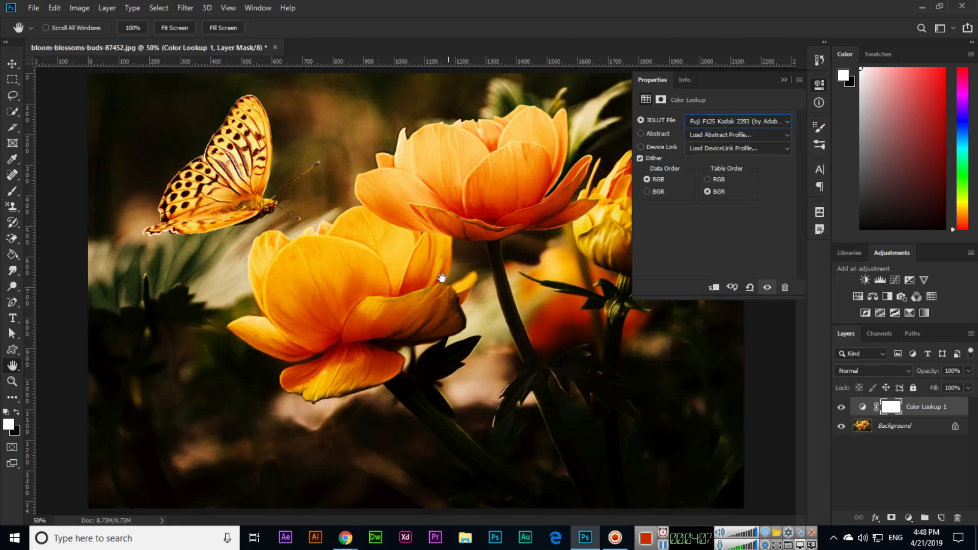
click(714, 123)
click(731, 388)
click(784, 80)
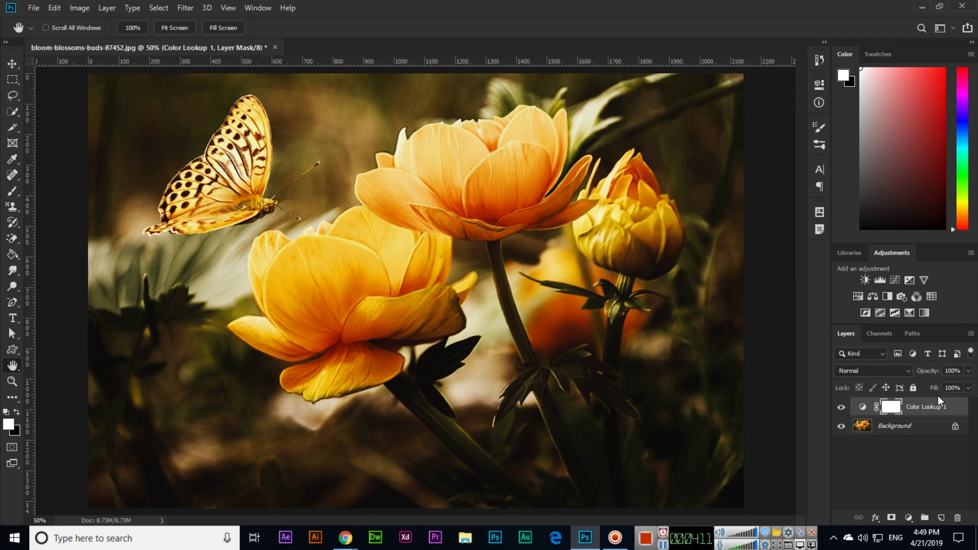
key(Delete)
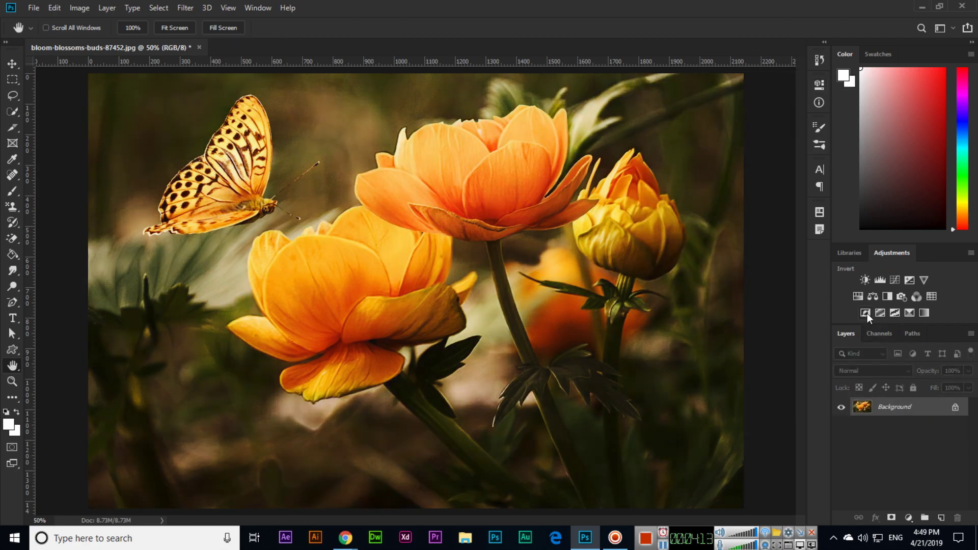
Step: Try an Invert adjustment layer on the photo, and delete the layer
click(866, 313)
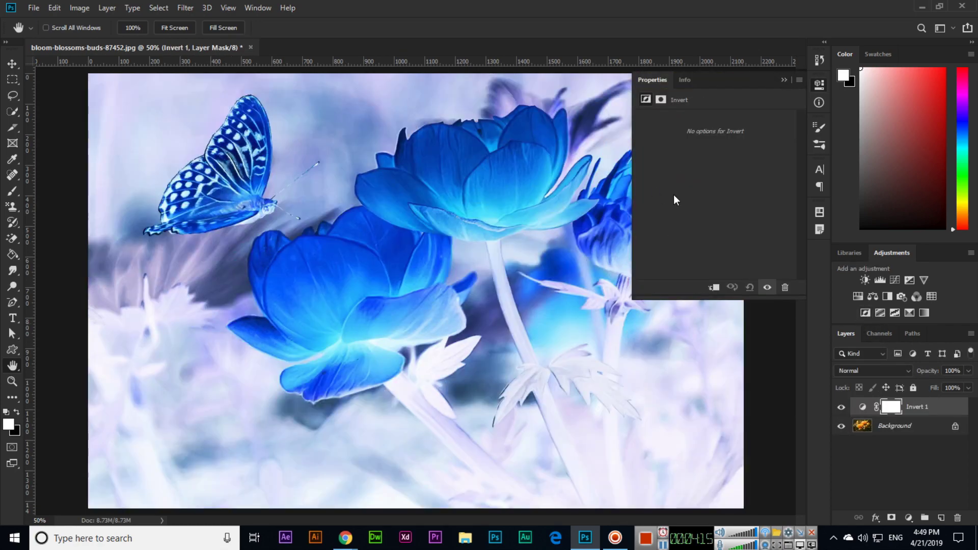
click(783, 80)
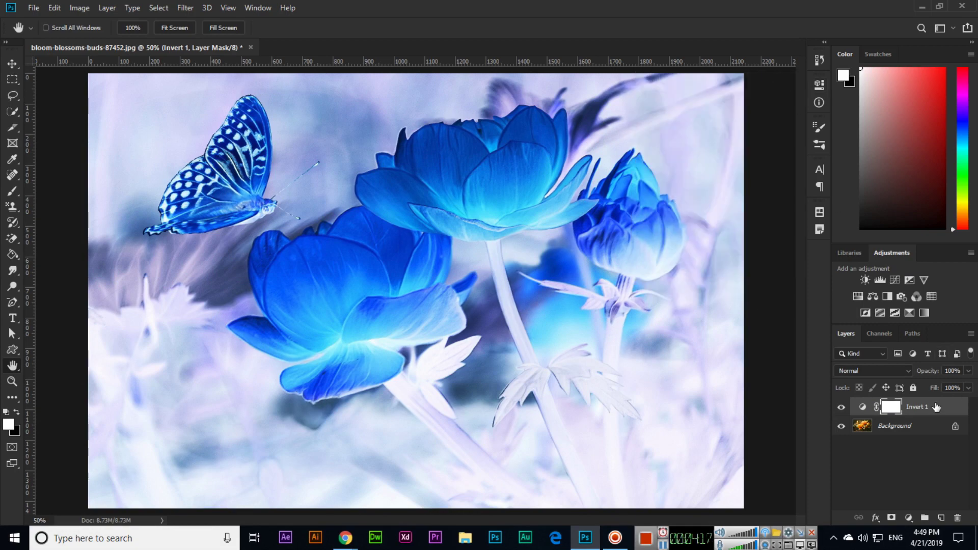
key(Delete)
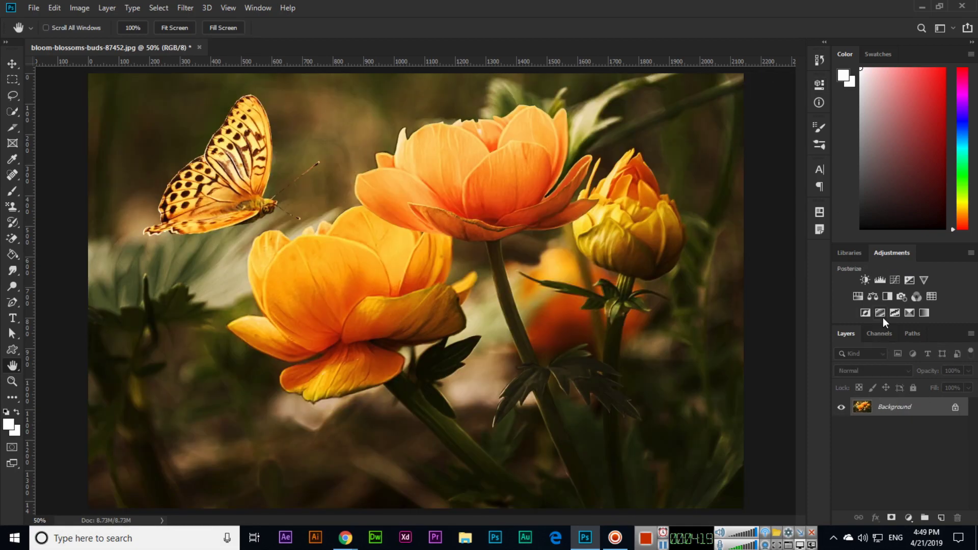
Step: Try a Posterize adjustment layer with 15 levels, and delete the layer
click(880, 313)
mouse_move(642, 132)
mouse_down()
mouse_move(668, 130)
mouse_move(648, 132)
mouse_up()
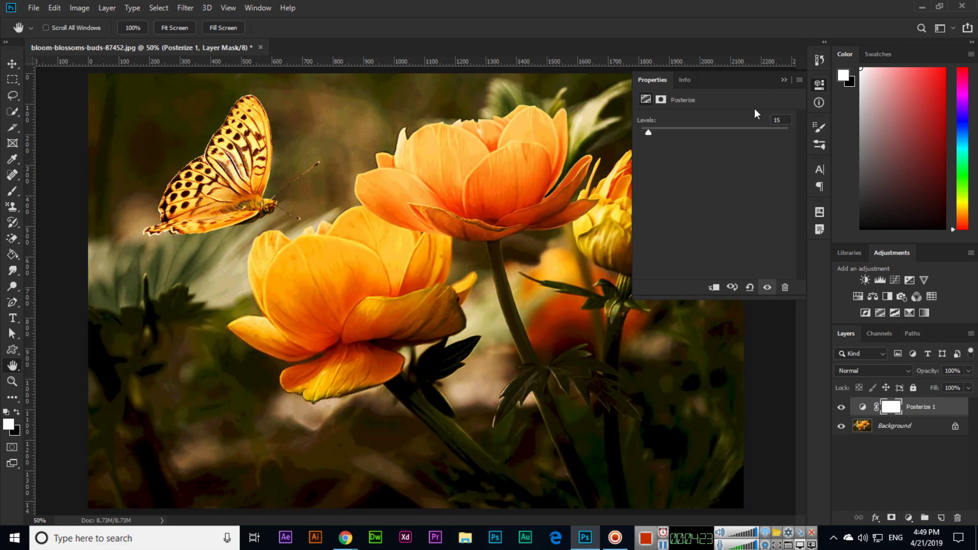
click(782, 80)
key(Delete)
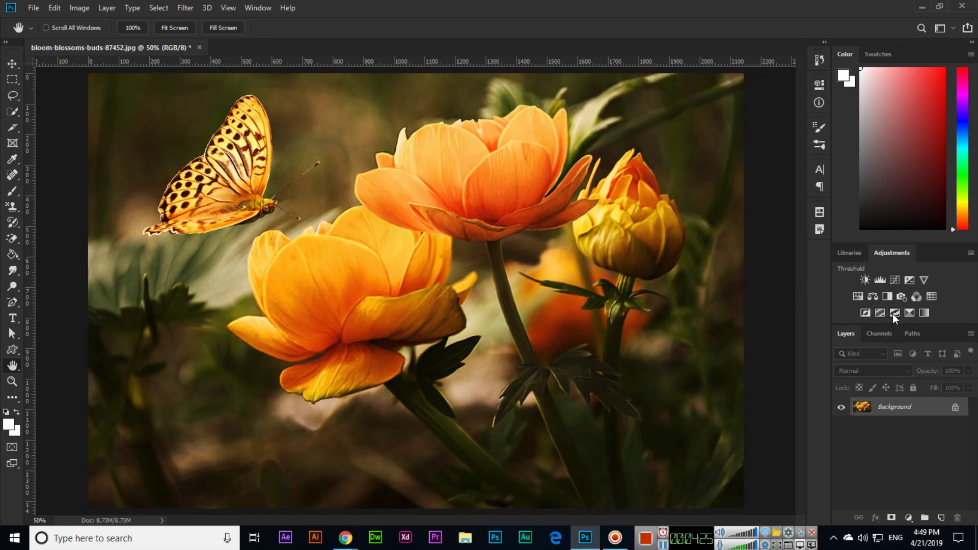
Step: Try a Threshold adjustment layer with a threshold level of 66, and delete the layer
click(894, 312)
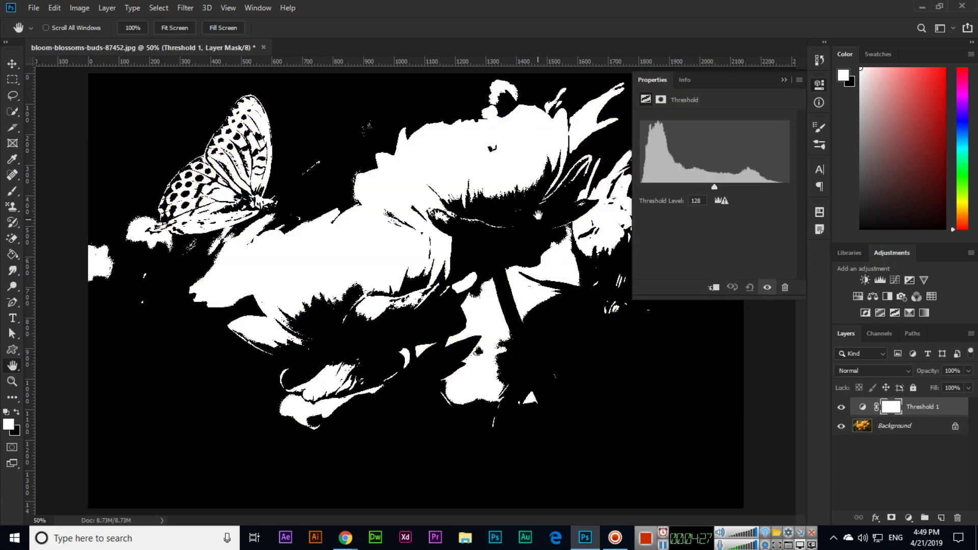
drag(713, 188, 678, 186)
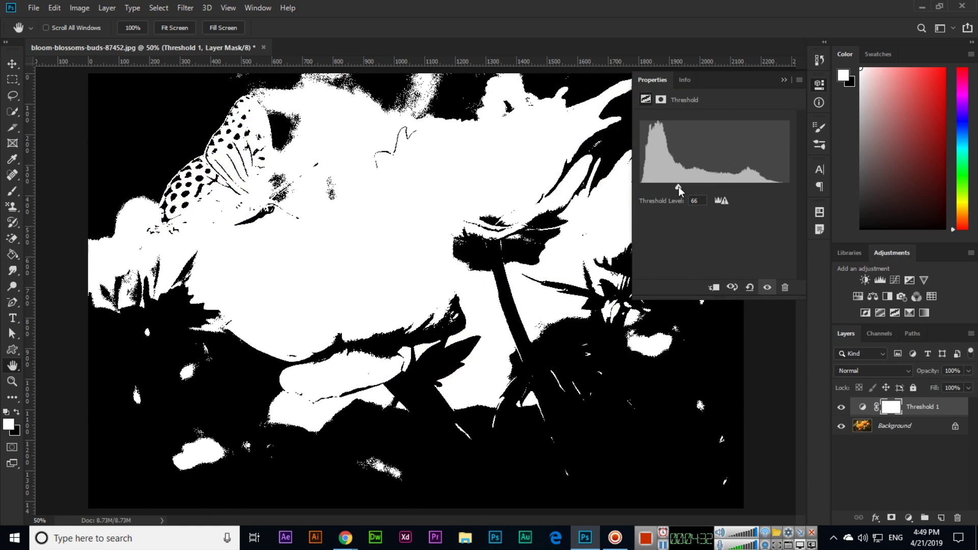
click(784, 82)
key(Delete)
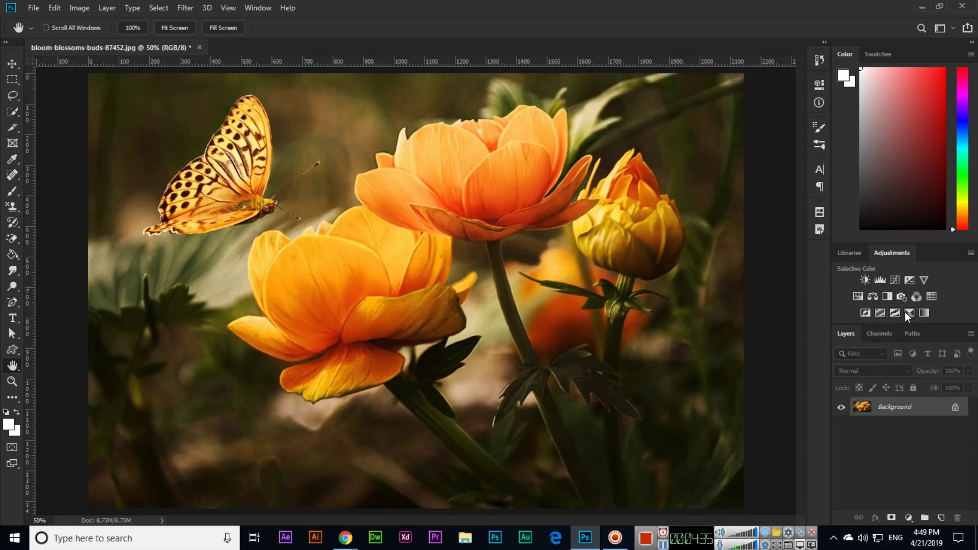
Step: Try a Selective Color adjustment layer with Reds at Cyan -33, Magenta +58, Yellow -31 and Black -13, and delete the layer
click(906, 313)
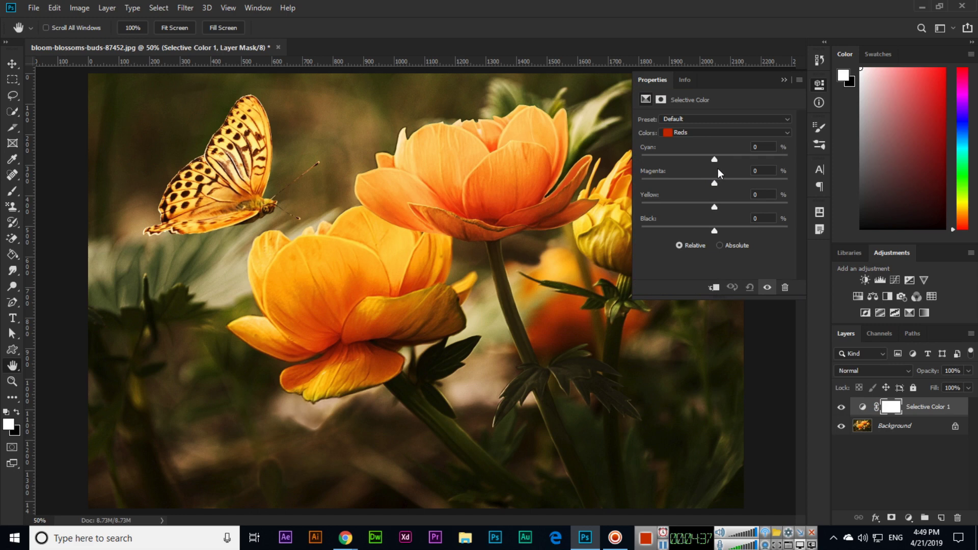
drag(714, 160, 757, 185)
drag(714, 206, 705, 232)
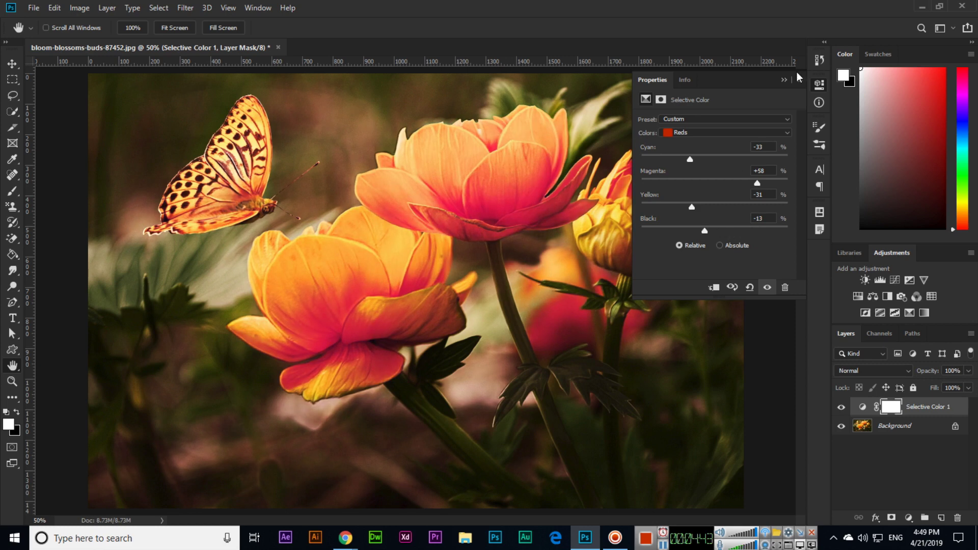
click(784, 80)
key(Delete)
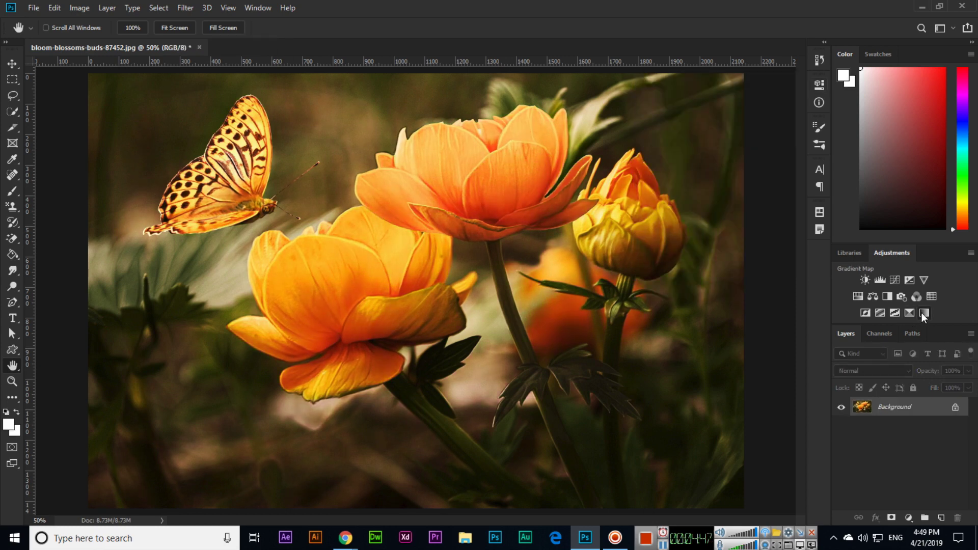
Step: Try a Gradient Map adjustment layer with several gradient presets, ending on the Shiny Sphere gradient
click(921, 313)
click(729, 125)
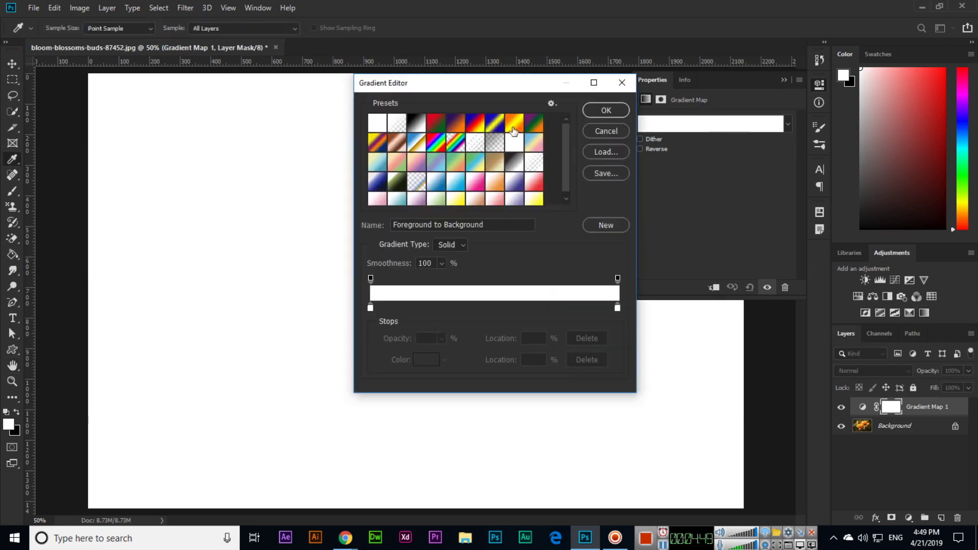
click(514, 123)
click(515, 143)
click(472, 144)
click(455, 143)
click(436, 143)
click(436, 162)
click(397, 162)
click(402, 178)
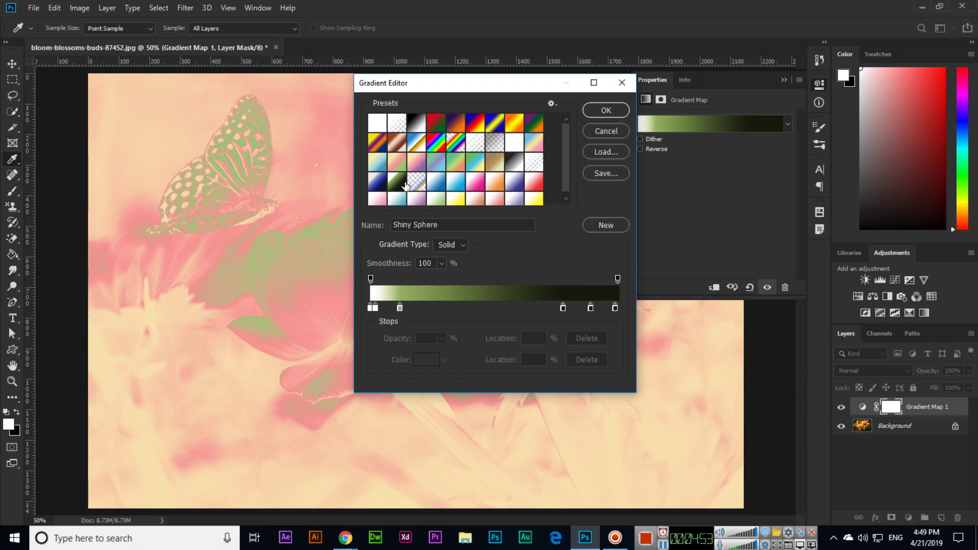
click(606, 111)
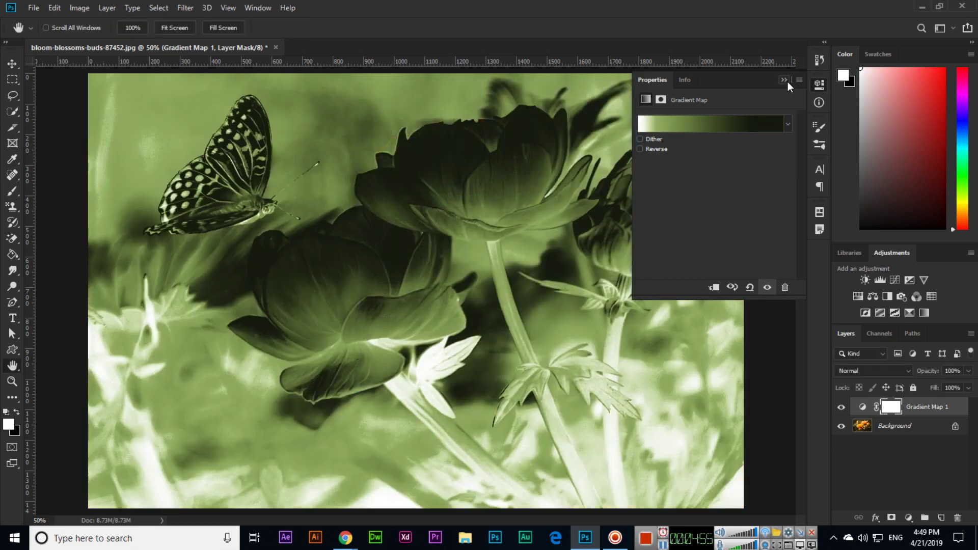
Step: Try a reduced opacity on the Gradient Map layer, restore it to 100%, and delete the layer
click(784, 80)
click(967, 372)
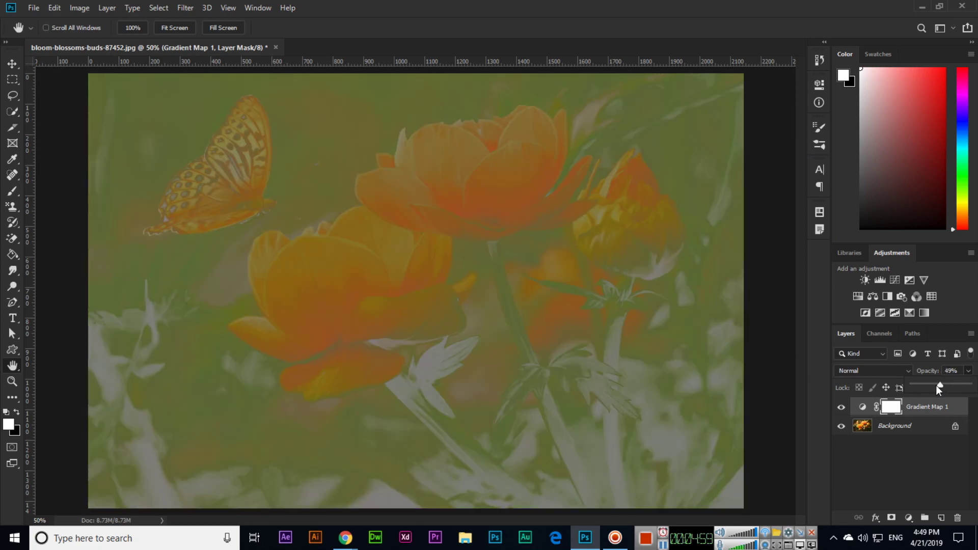
drag(928, 385, 970, 385)
click(929, 467)
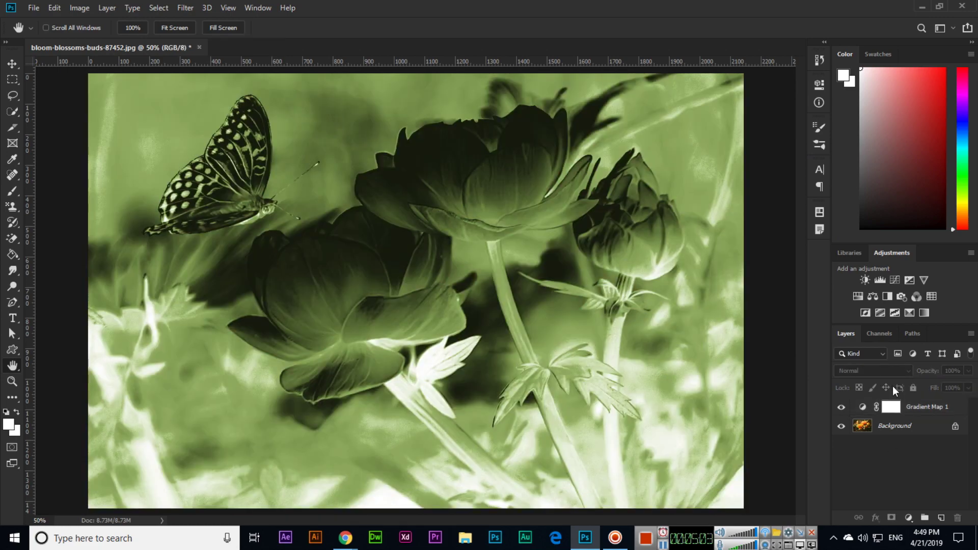
click(932, 407)
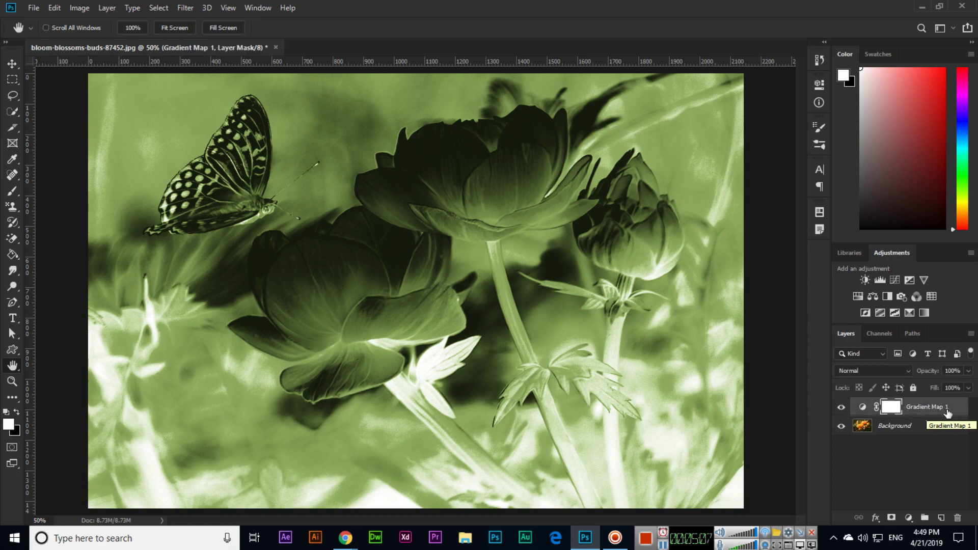
key(Delete)
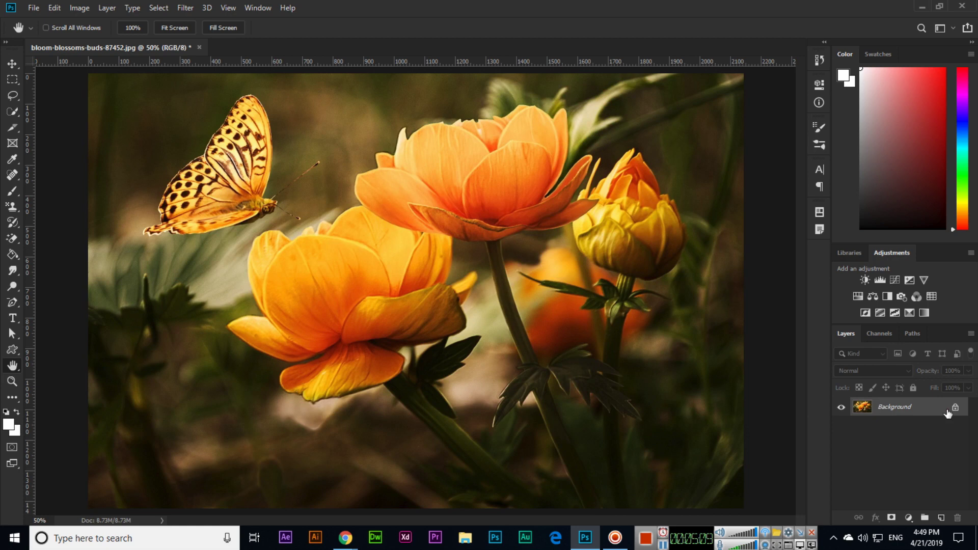
Step: Select the two large open flowers with the Quick Selection tool
drag(12, 111, 51, 110)
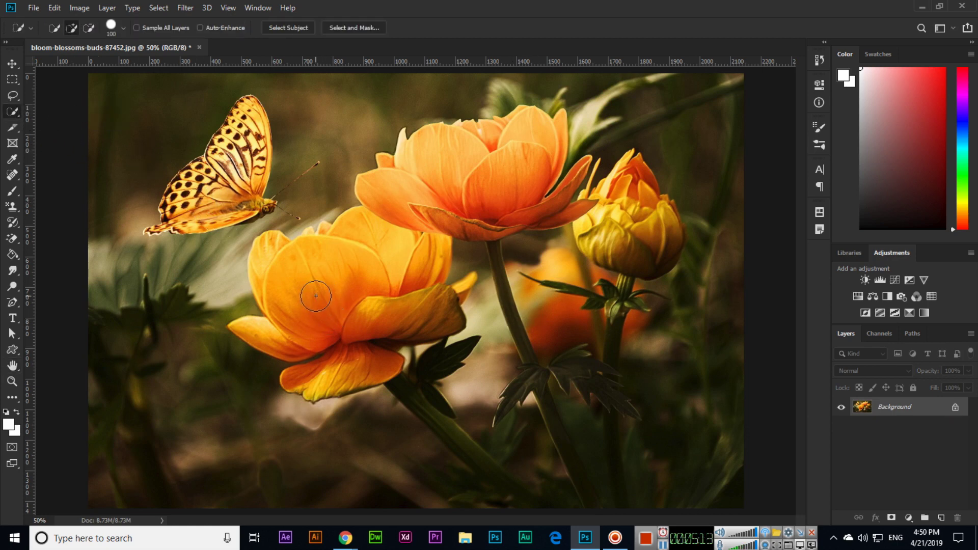
mouse_move(316, 296)
mouse_down()
mouse_move(397, 251)
mouse_move(375, 261)
mouse_move(422, 281)
mouse_move(416, 268)
mouse_move(348, 338)
mouse_move(348, 360)
mouse_move(377, 332)
mouse_up()
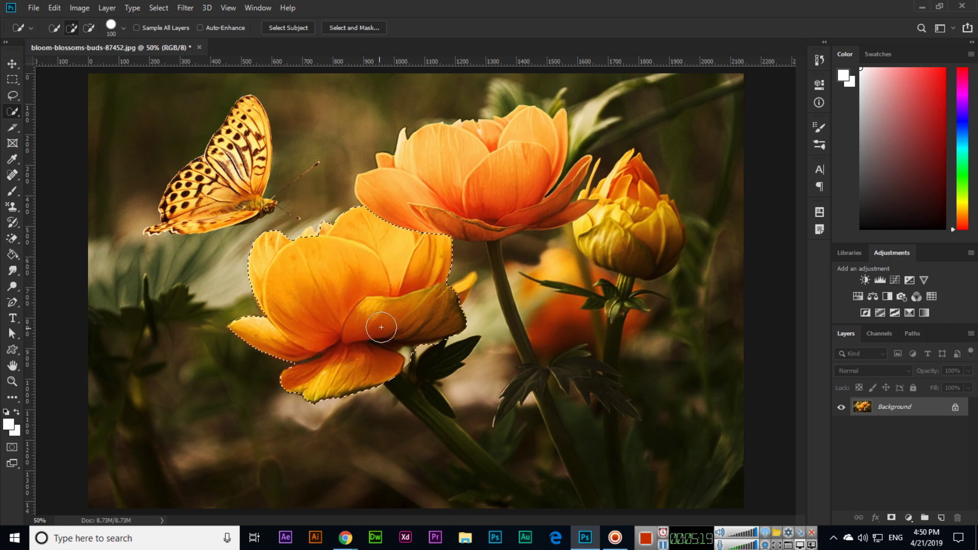
mouse_move(435, 184)
mouse_down()
mouse_move(486, 169)
mouse_move(518, 172)
mouse_move(518, 157)
mouse_move(463, 212)
mouse_move(534, 213)
mouse_move(542, 196)
mouse_move(513, 207)
mouse_move(542, 204)
mouse_up()
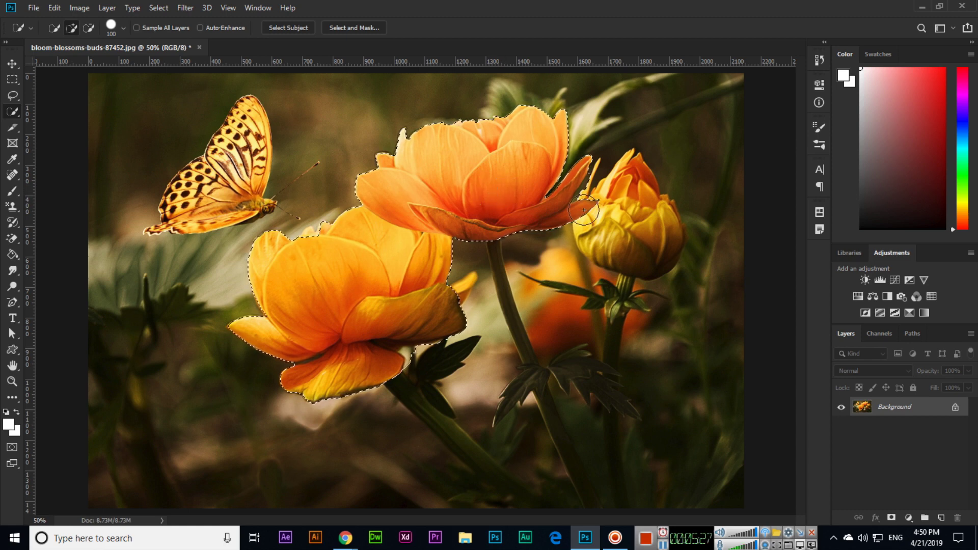
Step: Try a Color Balance adjustment layer on the selected flowers with midtones Cyan-Red +58 and Magenta-Green -90, also varying Yellow-Blue
click(871, 298)
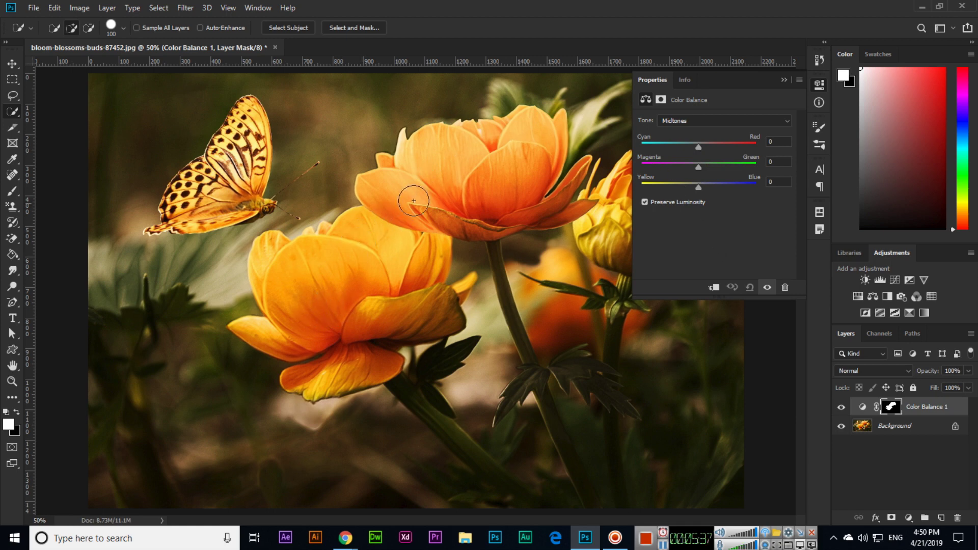
drag(699, 150, 646, 161)
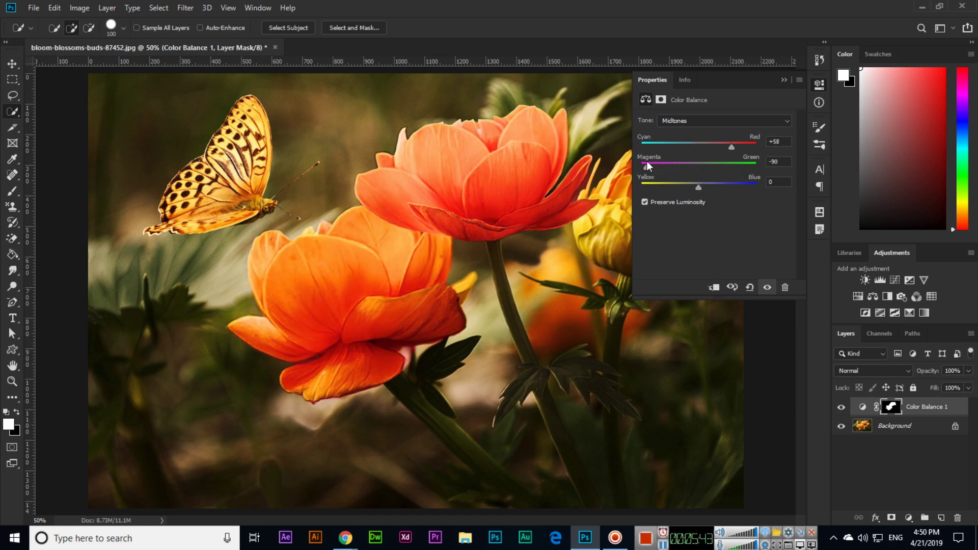
drag(727, 187, 666, 184)
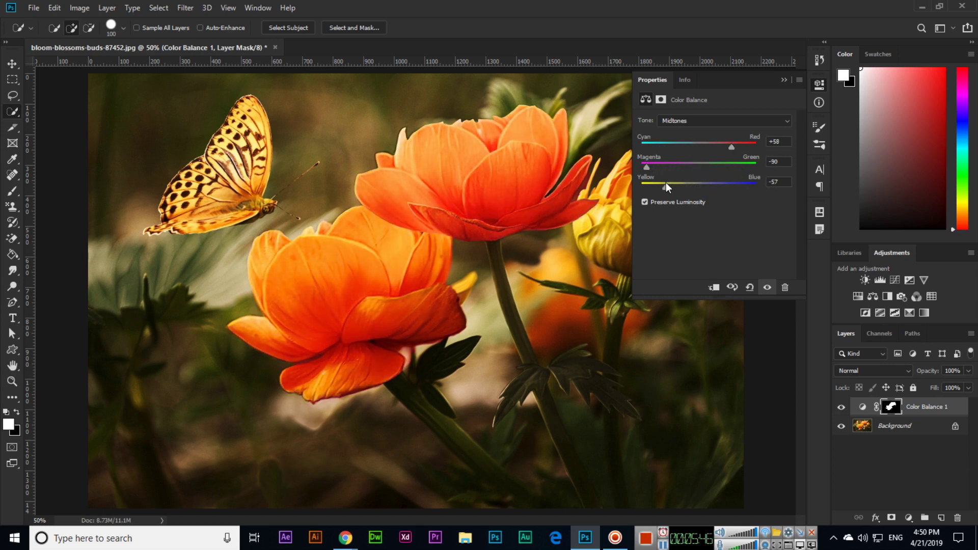
click(784, 78)
Step: Compare the flowers with the Color Balance layer hidden and shown, and undo the adjustment back to the flower selection
click(841, 407)
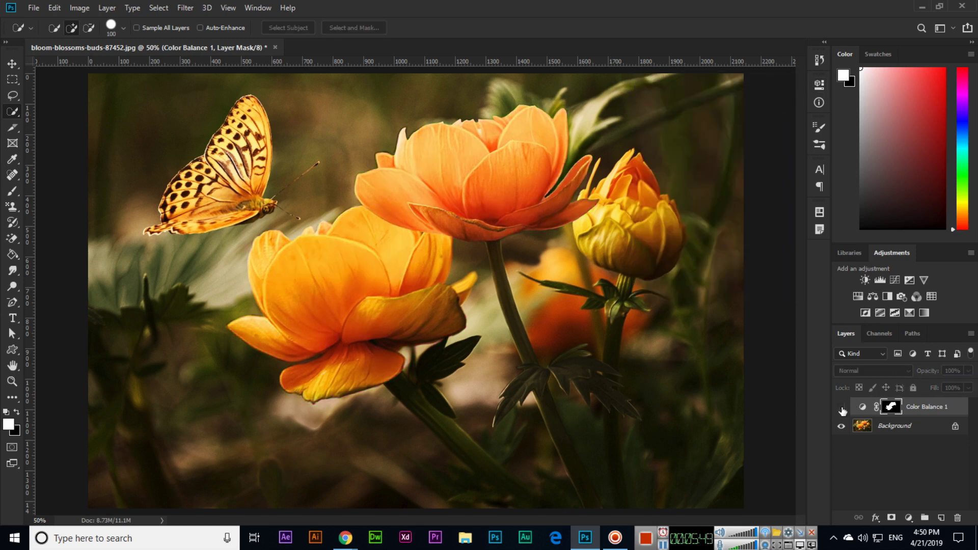
click(841, 407)
click(862, 407)
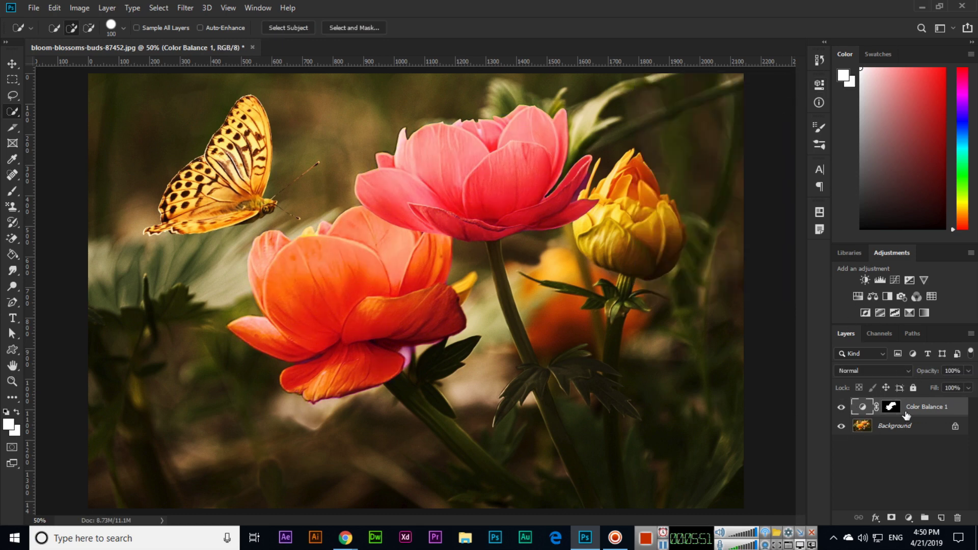
key(ctrl+z)
key(ctrl+z)
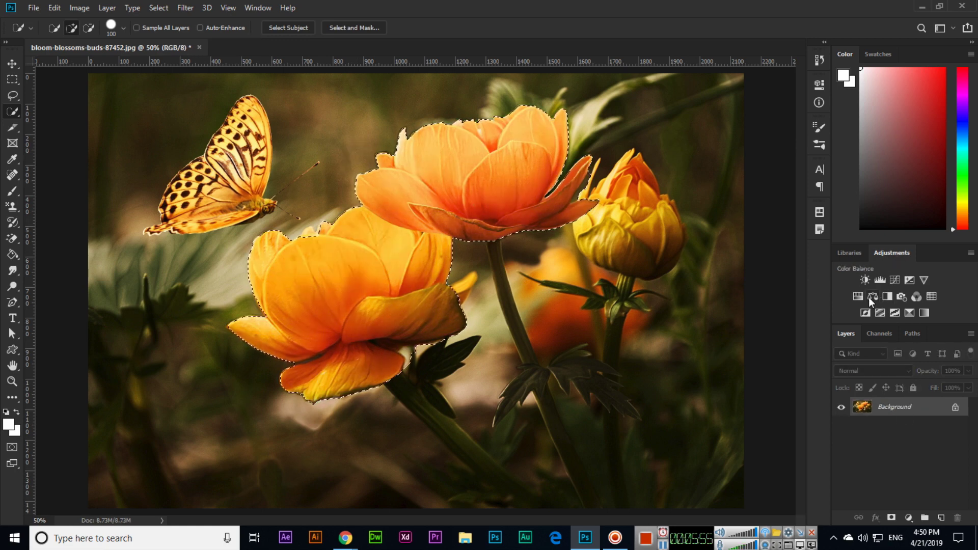
Step: Add a Black & White adjustment layer with the Default preset to the selected flowers
click(887, 298)
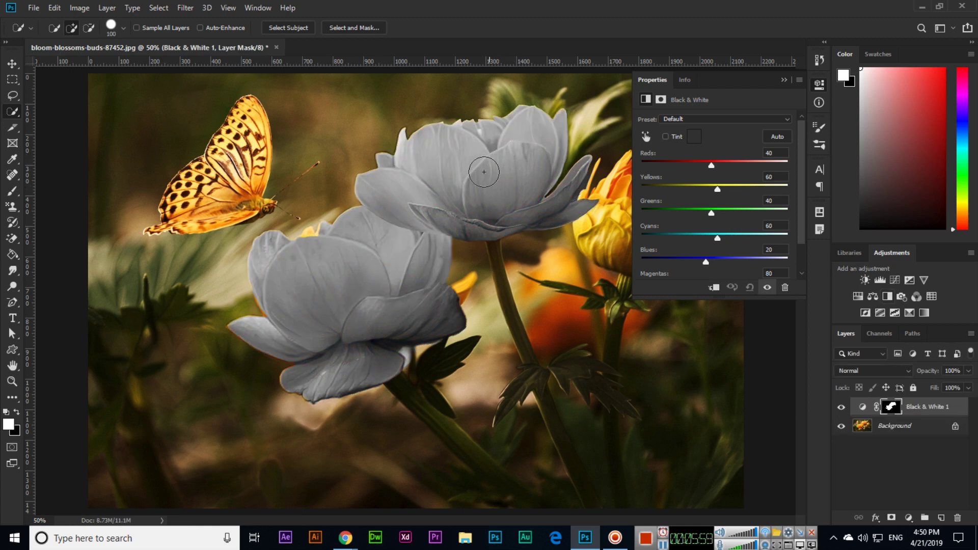
click(784, 80)
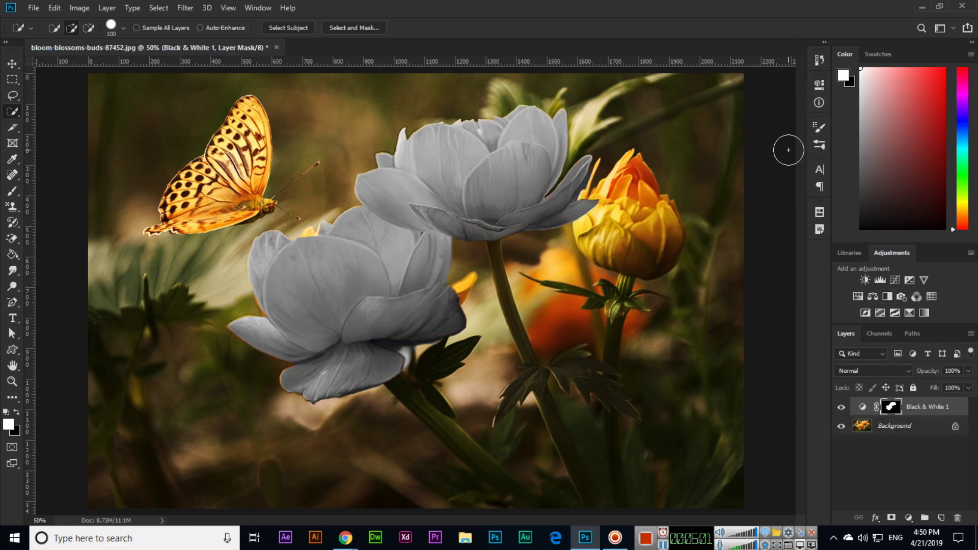
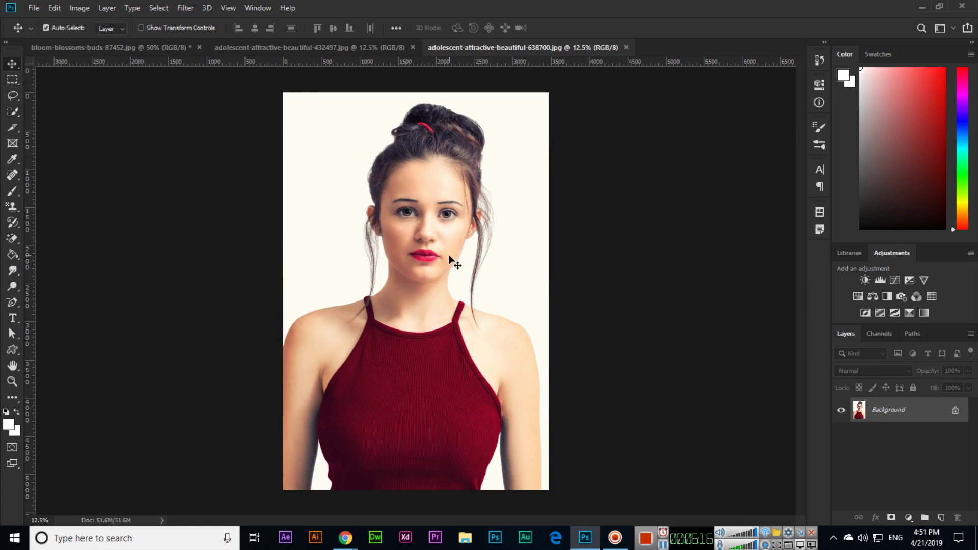
Step: Select the irises of both eyes in the portrait with the Quick Selection tool at brush size 70, subtracting the excess
key(ctrl+plus)
drag(448, 256, 448, 322)
key(ctrl+r)
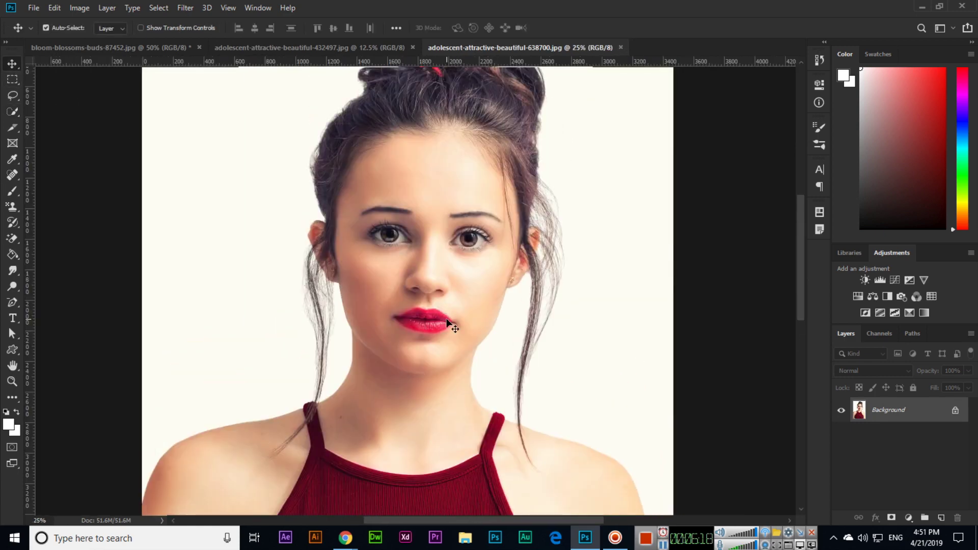
key(ctrl+plus)
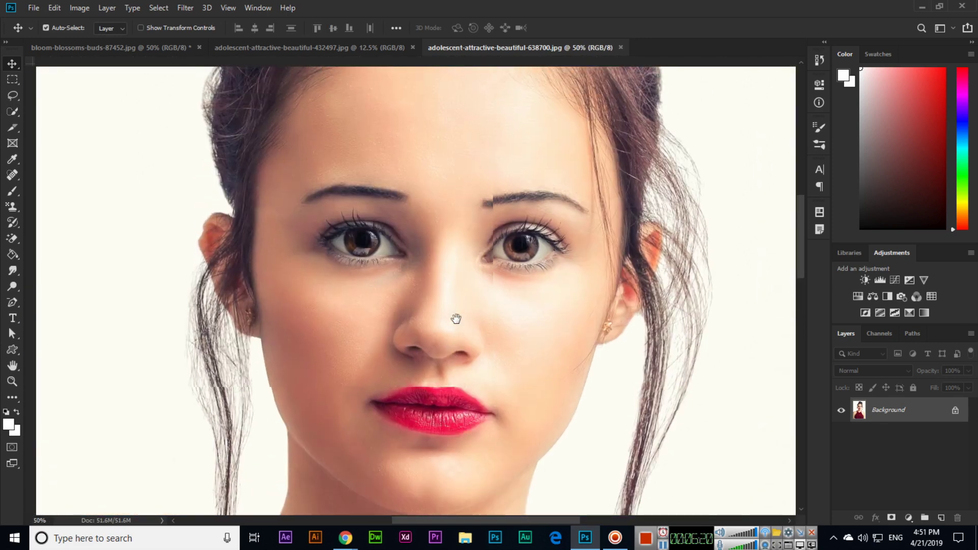
key(ctrl+plus)
click(12, 112)
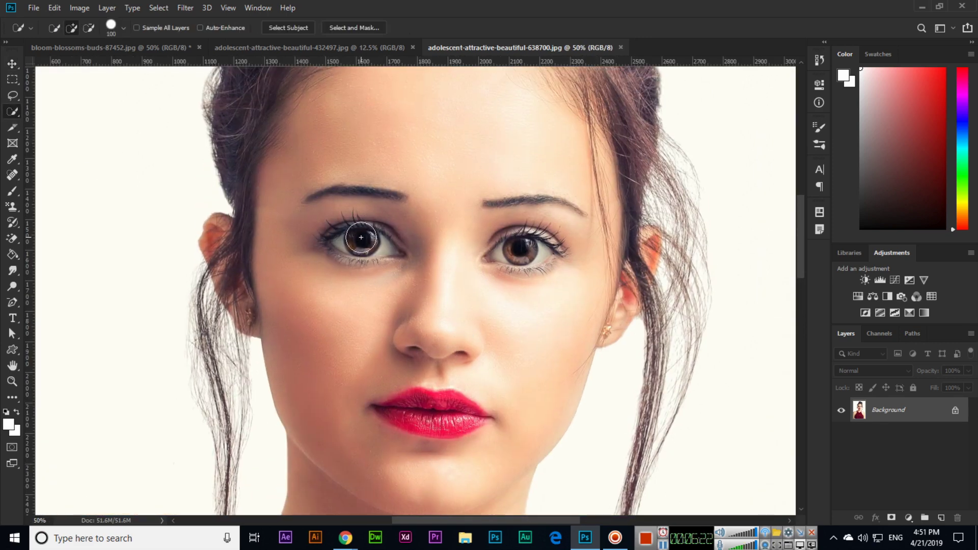
key(bracketleft)
key(bracketleft)
drag(361, 238, 377, 243)
drag(350, 241, 341, 232)
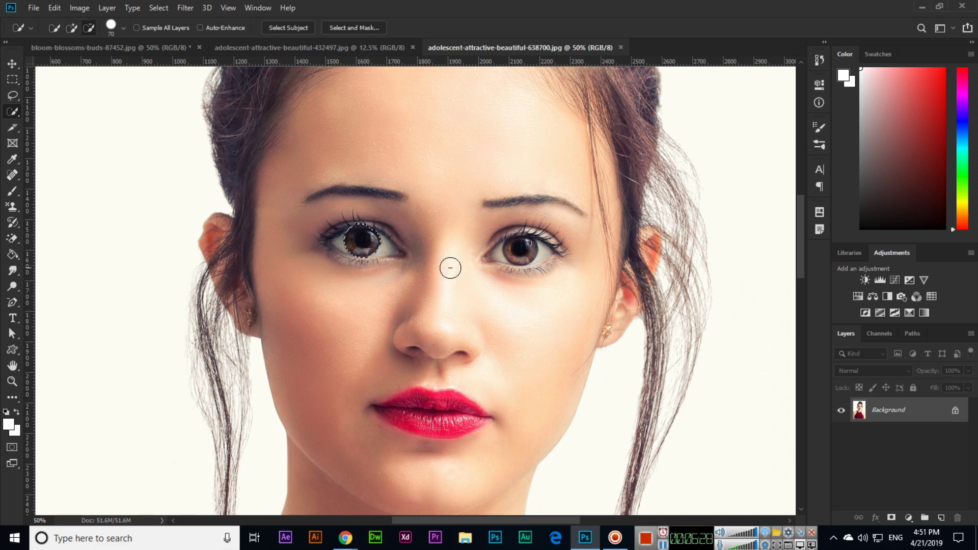
mouse_move(519, 249)
mouse_down()
mouse_move(545, 242)
mouse_move(556, 263)
mouse_up()
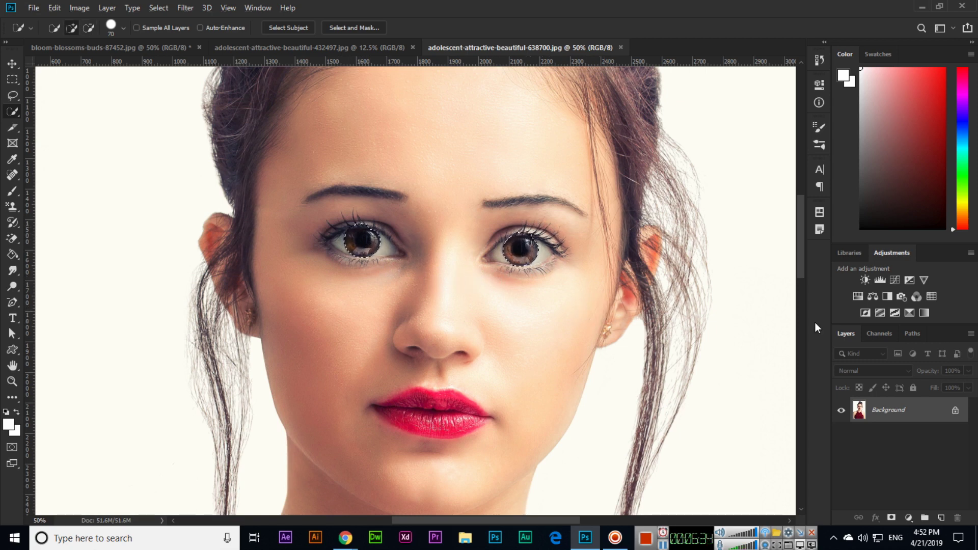
Step: Recolor the irises purple with a Color Balance adjustment layer at Cyan-Red +88 and Magenta-Green -39, with Yellow-Blue shifted fully toward blue
click(874, 297)
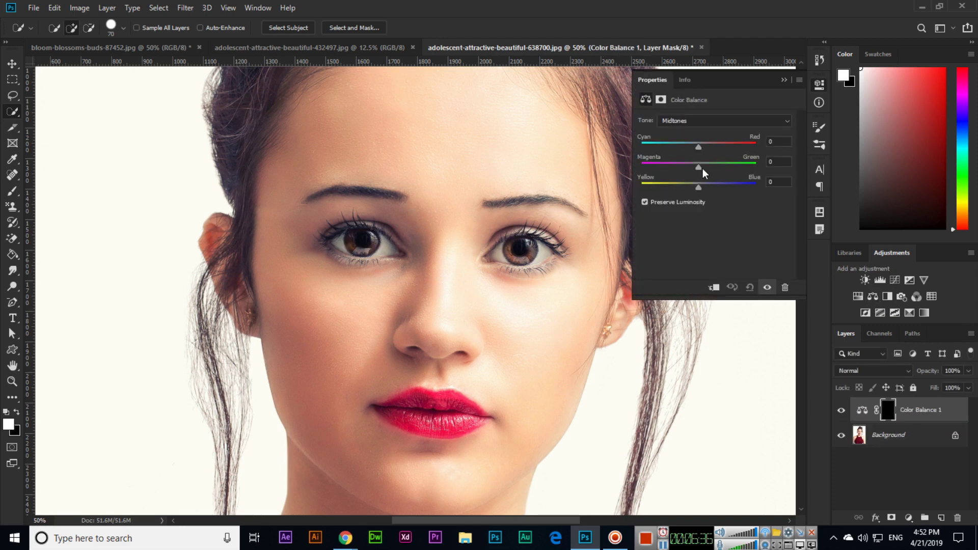
mouse_move(734, 148)
mouse_down()
mouse_move(670, 143)
mouse_move(748, 143)
mouse_up()
mouse_move(695, 168)
mouse_down()
mouse_move(738, 169)
mouse_move(676, 167)
mouse_up()
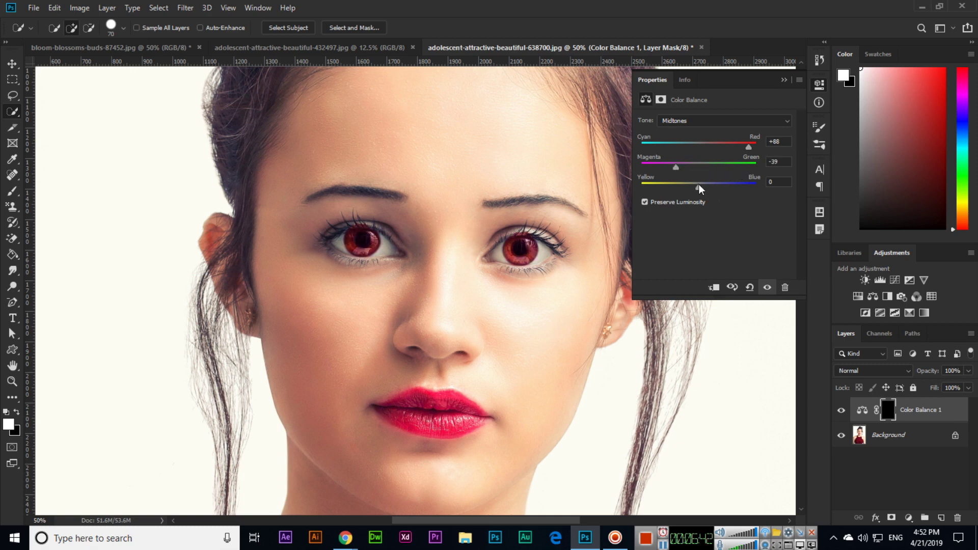
drag(744, 184, 787, 180)
click(783, 80)
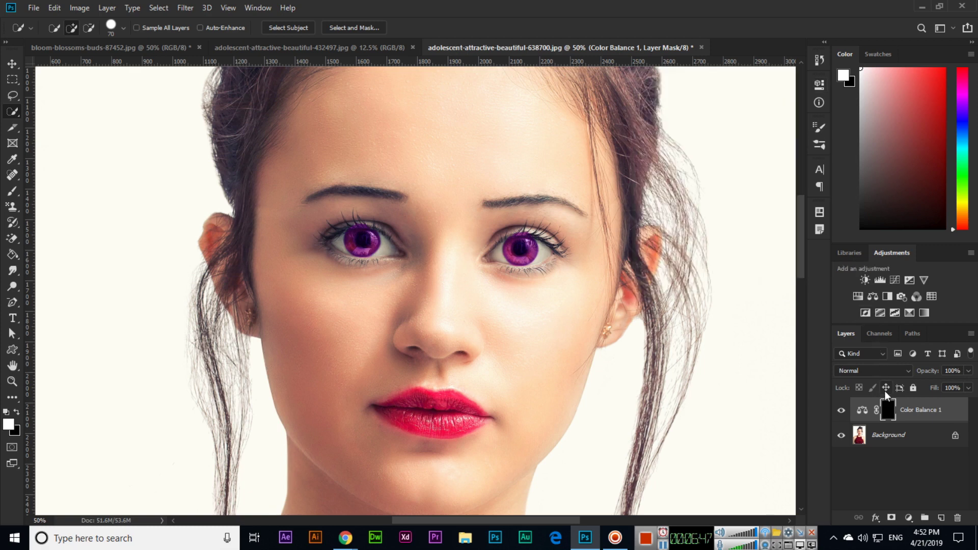
Step: Select the lips on the Background layer with the Quick Selection tool, refining the corners at brush size 35
click(892, 442)
mouse_move(428, 408)
mouse_down()
mouse_move(406, 414)
mouse_move(428, 406)
mouse_move(406, 402)
mouse_move(458, 418)
mouse_move(438, 424)
mouse_move(481, 423)
mouse_move(458, 422)
mouse_move(461, 405)
mouse_move(384, 406)
mouse_move(392, 415)
mouse_move(377, 404)
mouse_up()
key(bracketleft)
key(bracketleft)
key(bracketleft)
drag(484, 414, 487, 416)
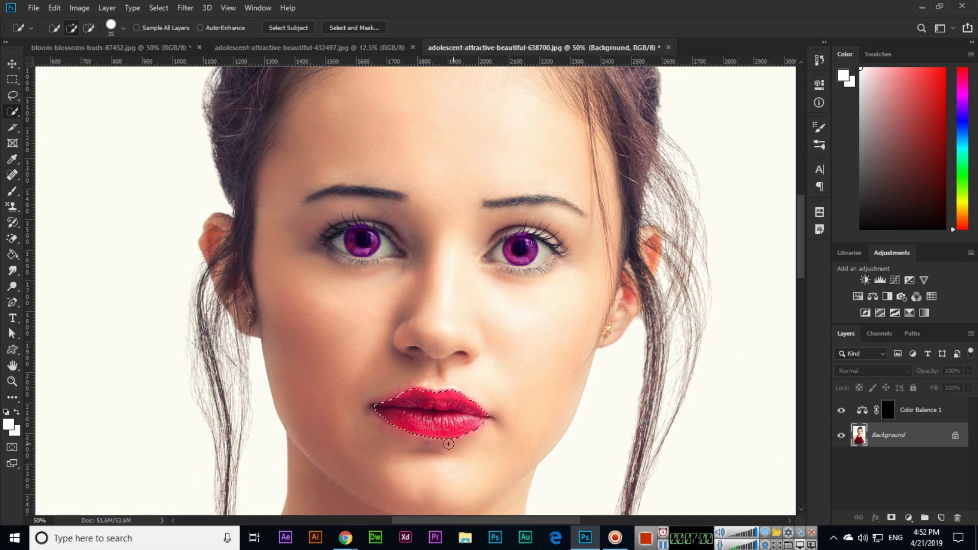
Step: Add a Color Balance adjustment layer to the lips with Magenta-Green +78, Yellow-Blue +94 and Cyan-Red shifted strongly toward red, and compare before and after
click(872, 294)
drag(722, 146, 742, 165)
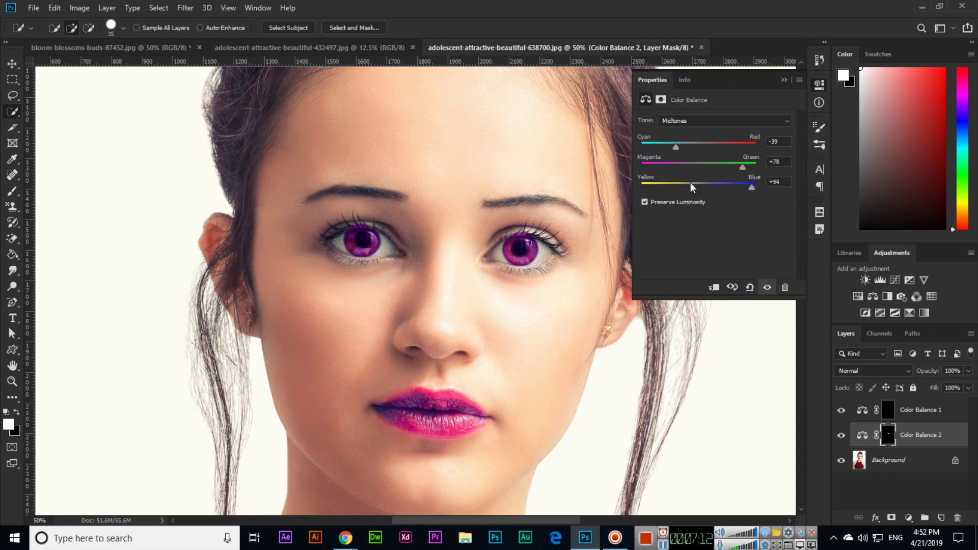
drag(677, 147, 749, 148)
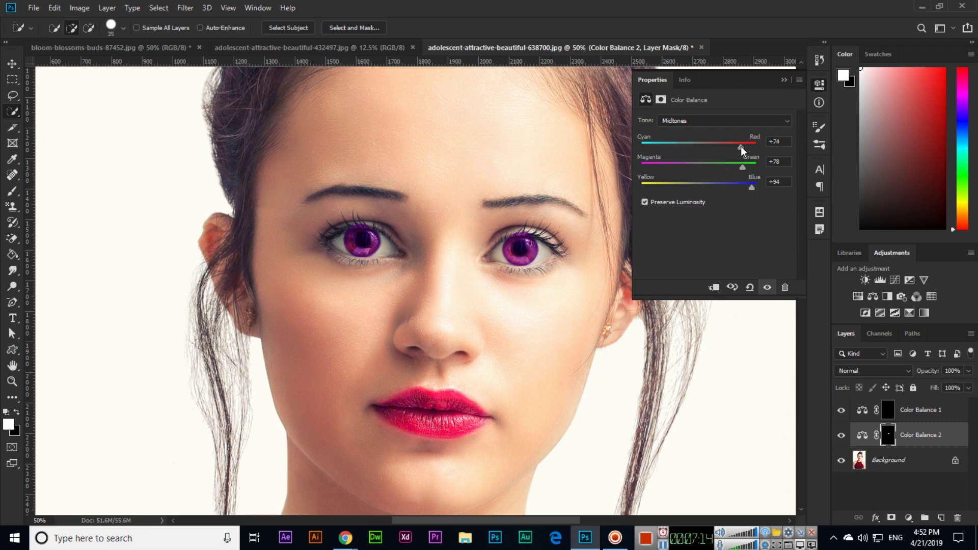
click(842, 435)
click(841, 436)
Step: Shift the lips' Yellow-Blue balance toward yellow for an orange-red color, and compare the lips with the adjustment hidden and shown
drag(727, 184, 675, 185)
click(784, 80)
click(842, 435)
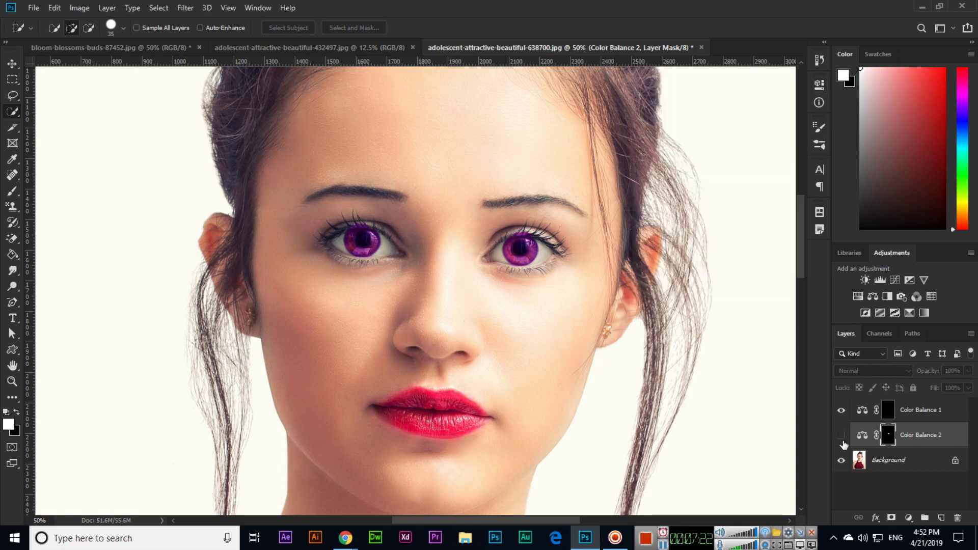
click(842, 436)
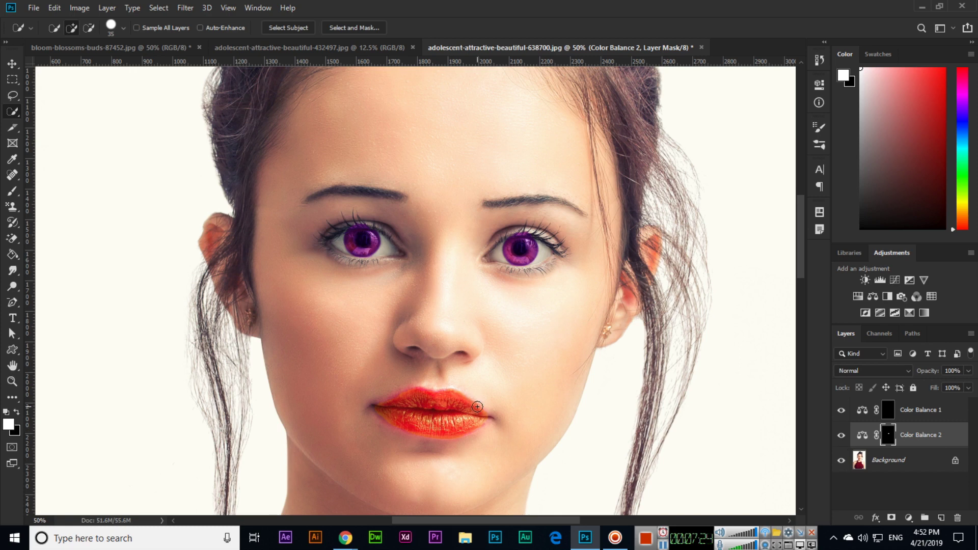
Step: Delete both Color Balance adjustment layers from the portrait, leaving only the Background layer
key(ctrl+0)
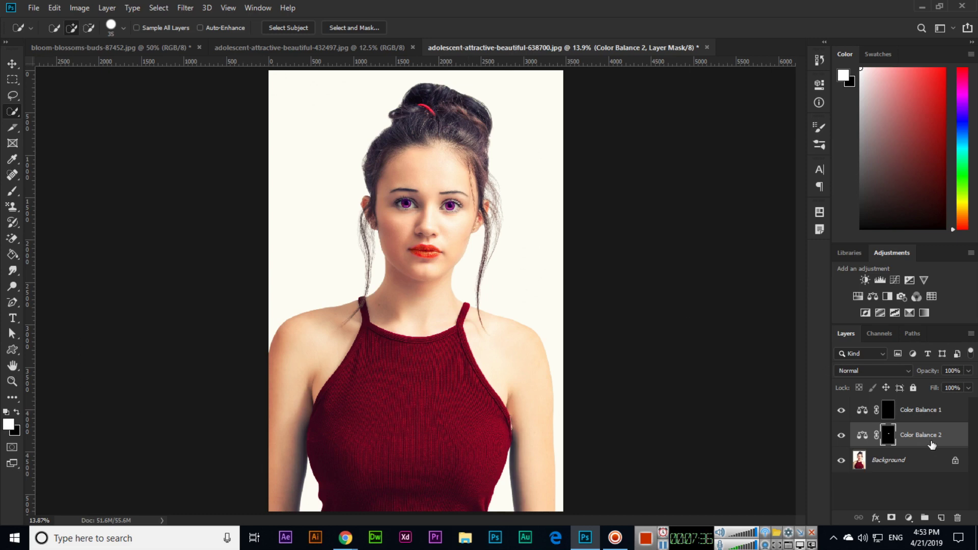
key(Delete)
click(922, 411)
key(Delete)
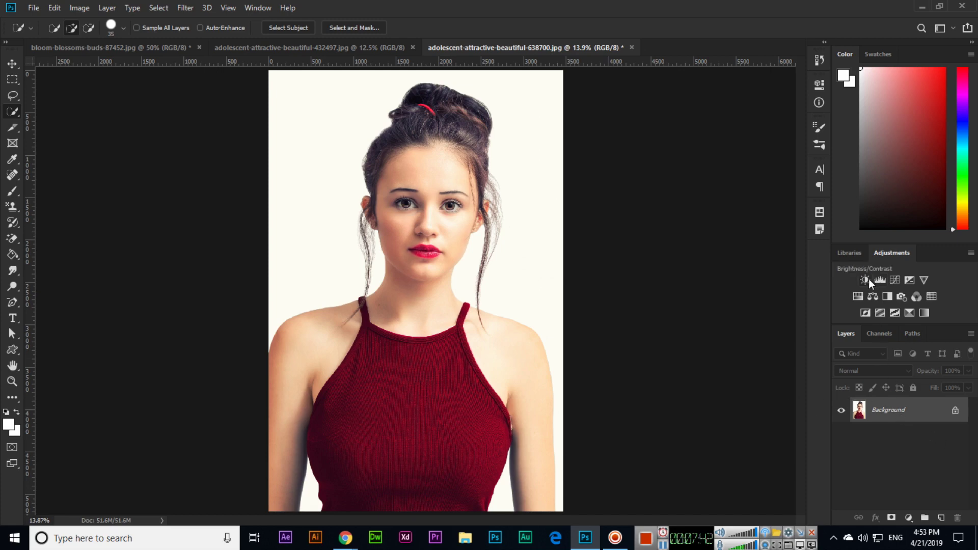
Step: Try a Color Balance adjustment layer with Cyan-Red at +90 on the whole portrait, and delete the layer
click(874, 296)
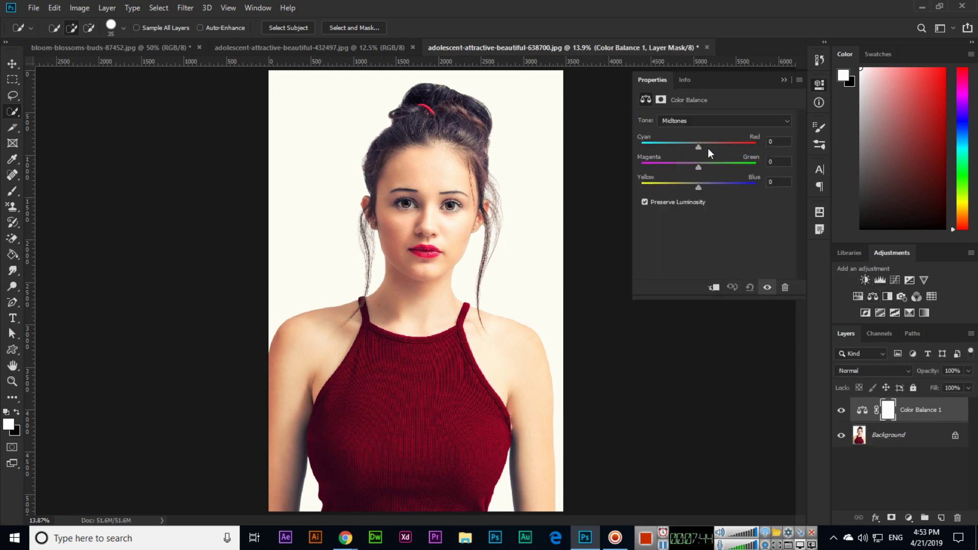
drag(708, 149, 750, 149)
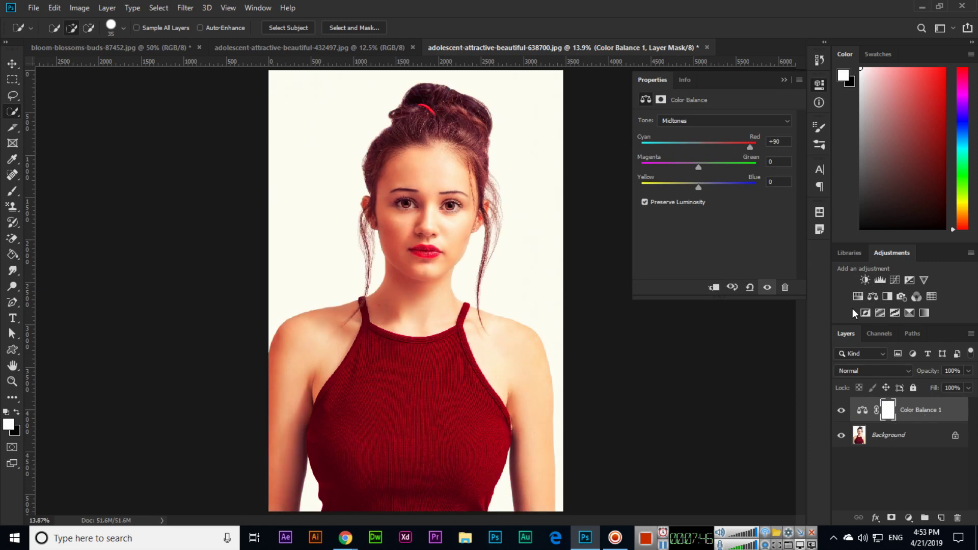
click(784, 80)
key(Delete)
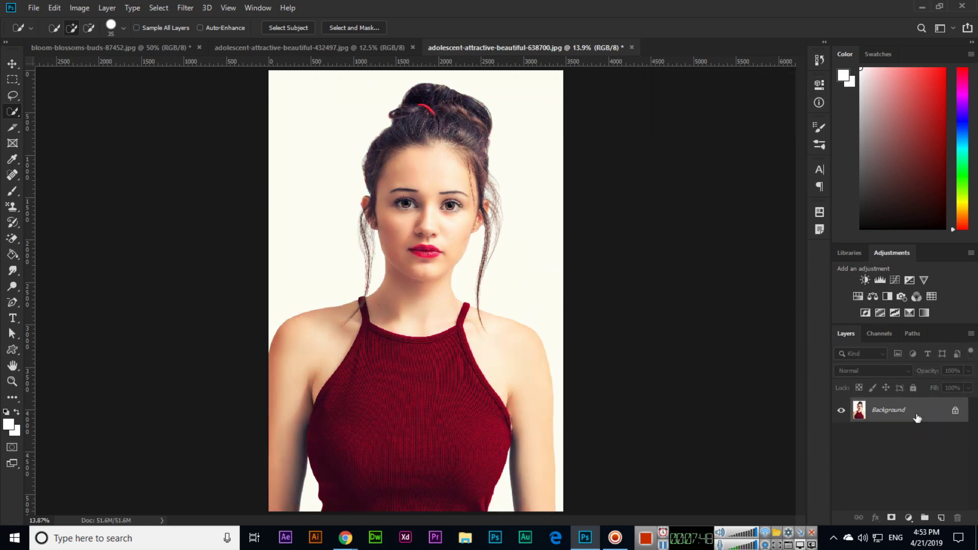
Step: Create a new Color Balance adjustment layer above the Background layer, naming it "Color Balance 1"
click(107, 8)
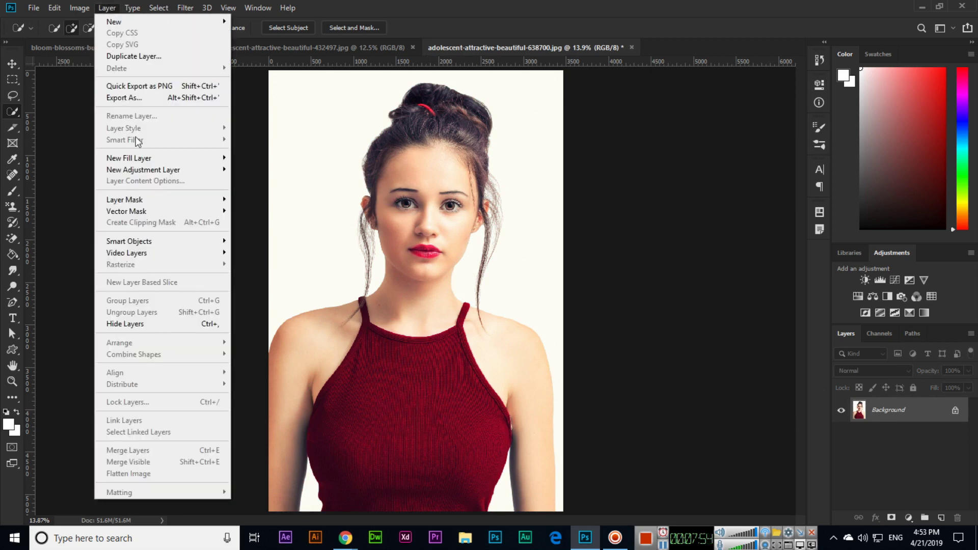
mouse_move(145, 170)
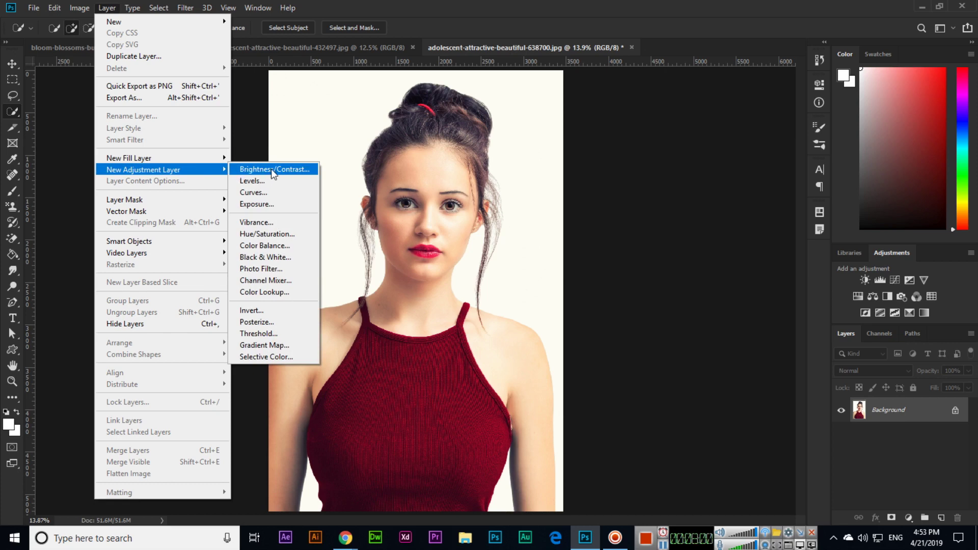
click(274, 247)
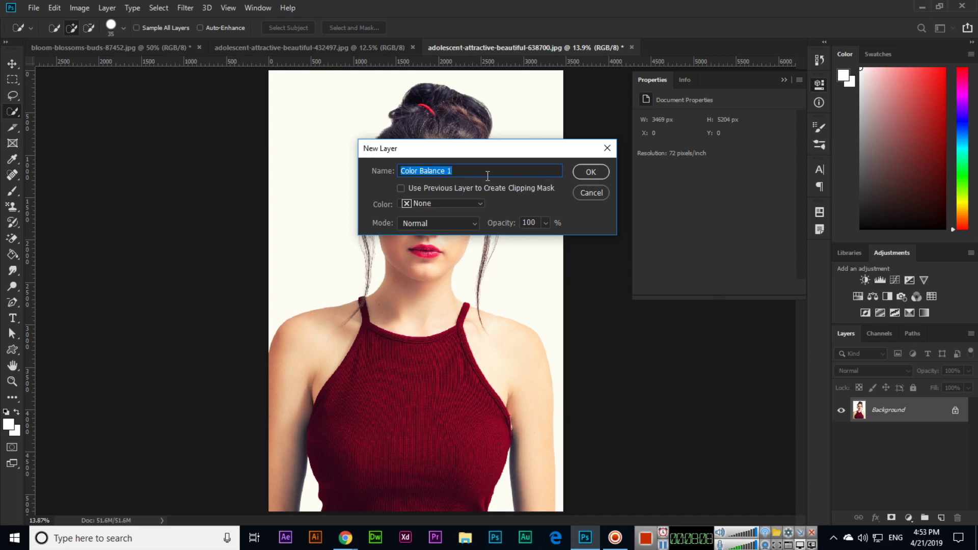
text(Color B)
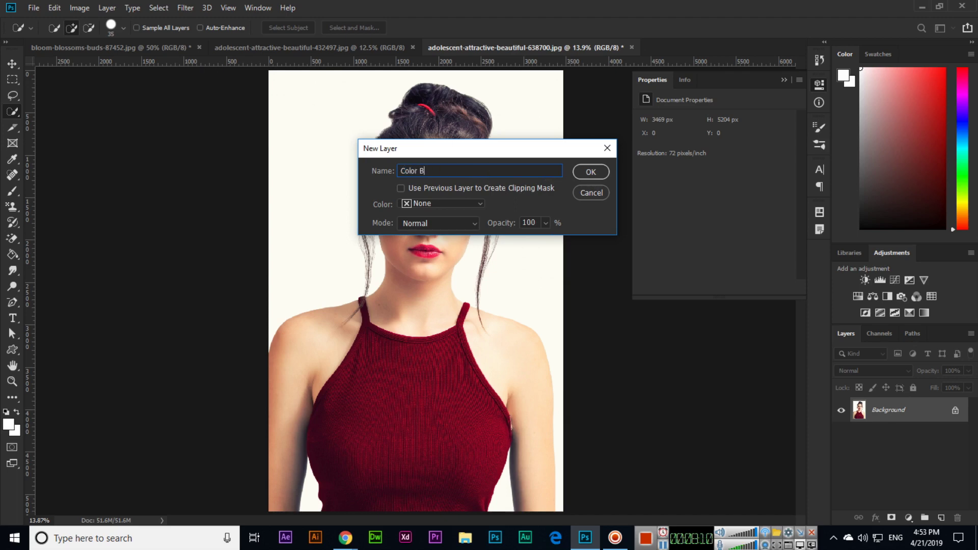
text(alance 2)
key(BackSpace)
text(1)
click(591, 173)
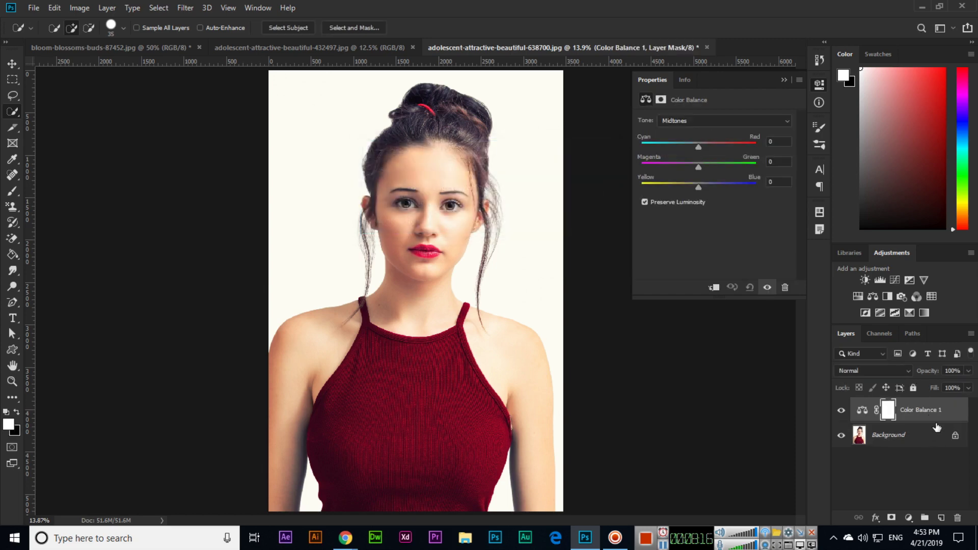
Step: Try Cyan-Red +61 and Magenta-Green -28 on the Color Balance layer, and delete the layer
drag(700, 147, 682, 168)
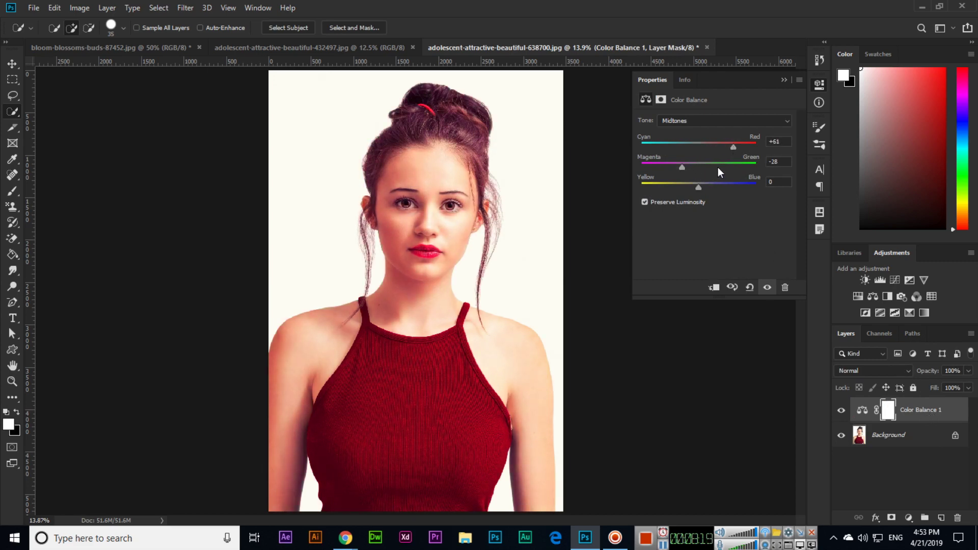
click(784, 80)
click(917, 413)
key(Delete)
click(114, 8)
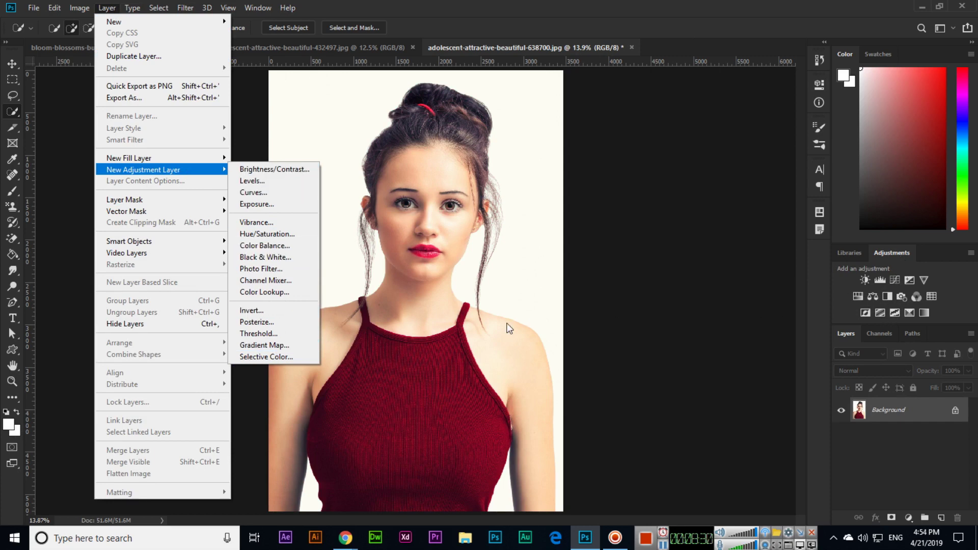
click(533, 2)
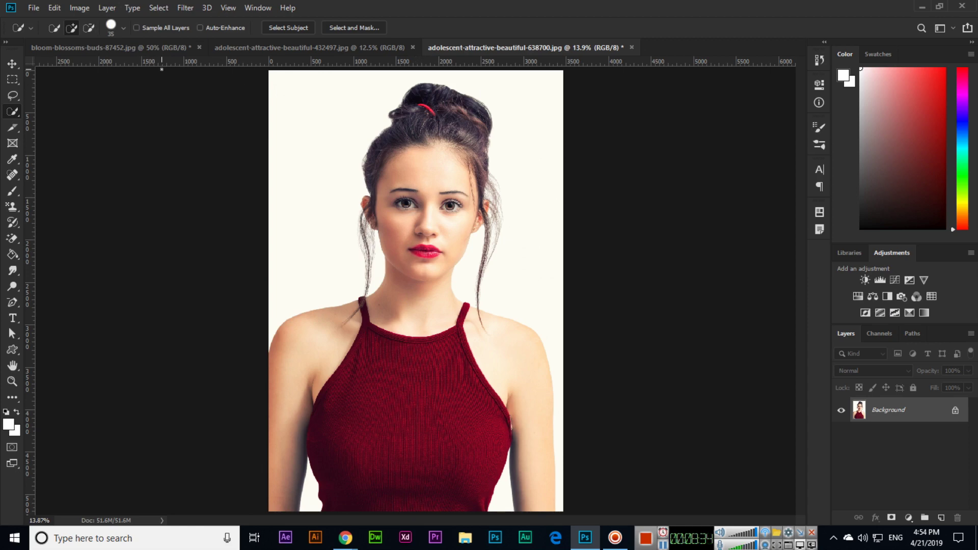
Step: Apply a Color Balance adjustment directly to the Background layer with midtone color levels +54, +44 and -49
click(83, 10)
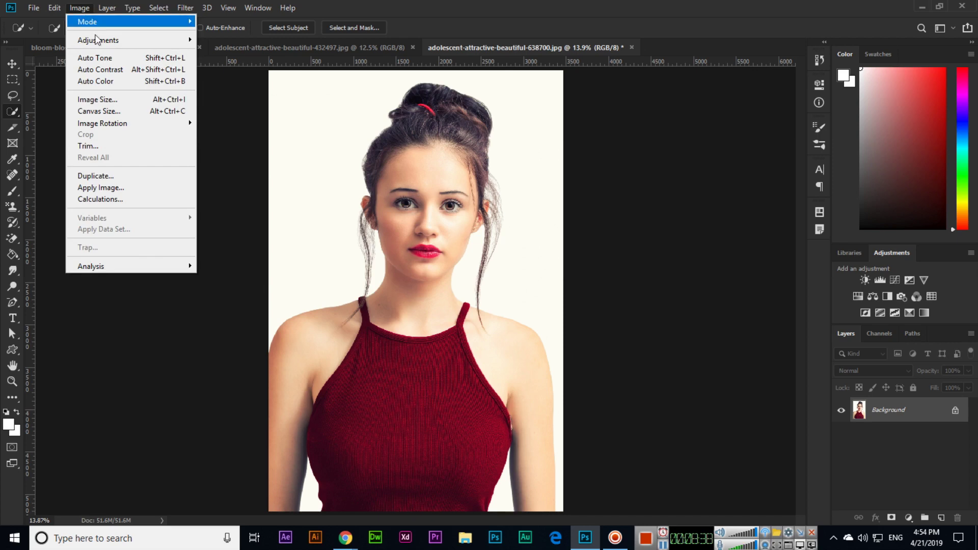
mouse_move(106, 45)
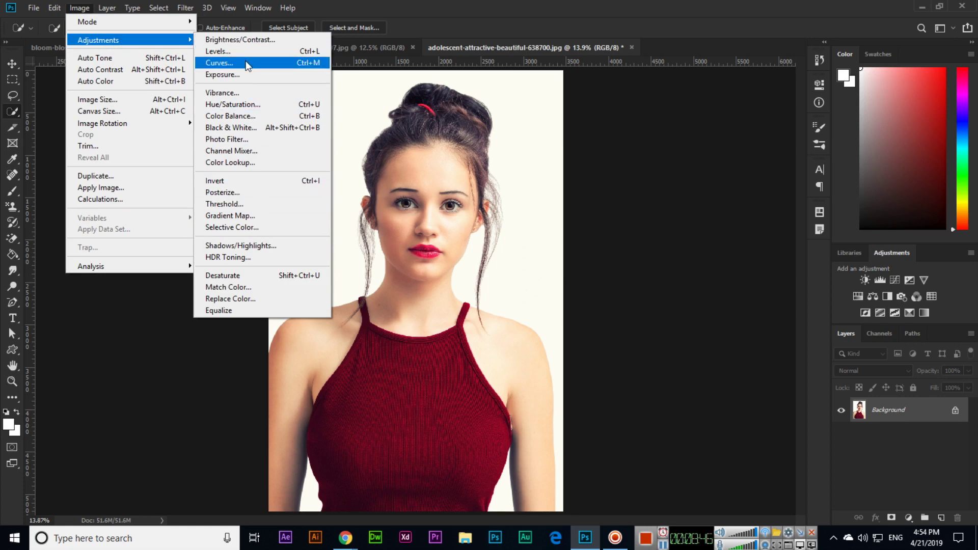
click(259, 116)
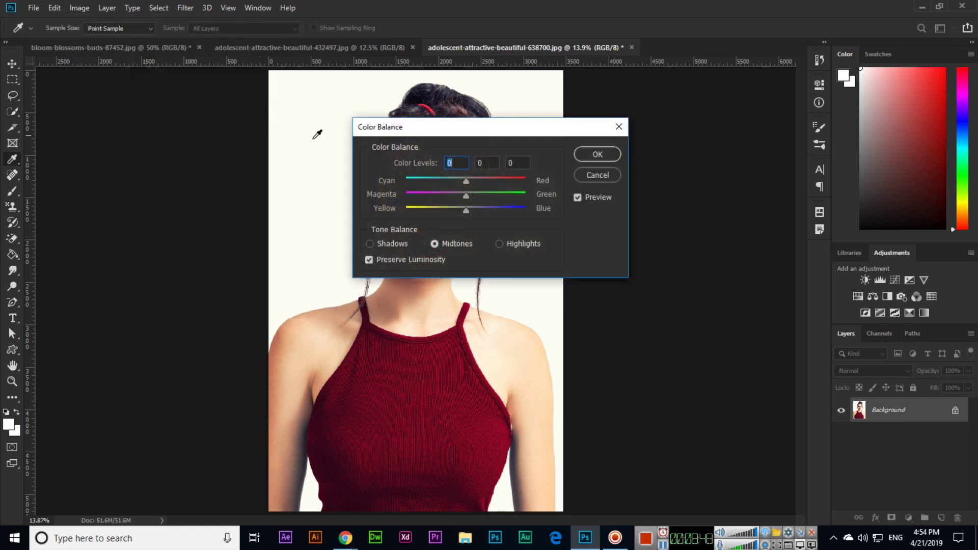
drag(431, 134, 594, 152)
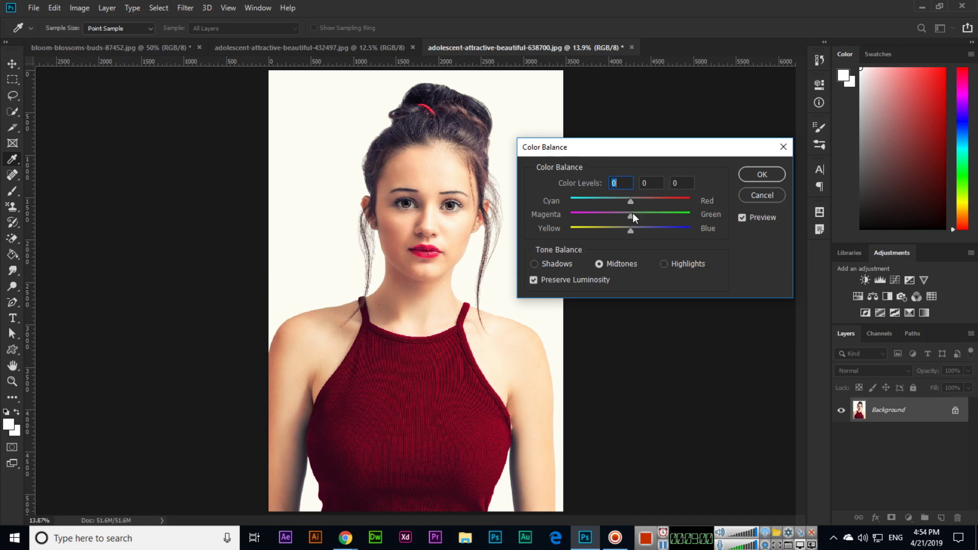
mouse_move(635, 201)
mouse_down()
mouse_move(660, 200)
mouse_move(624, 205)
mouse_up()
drag(602, 201, 603, 231)
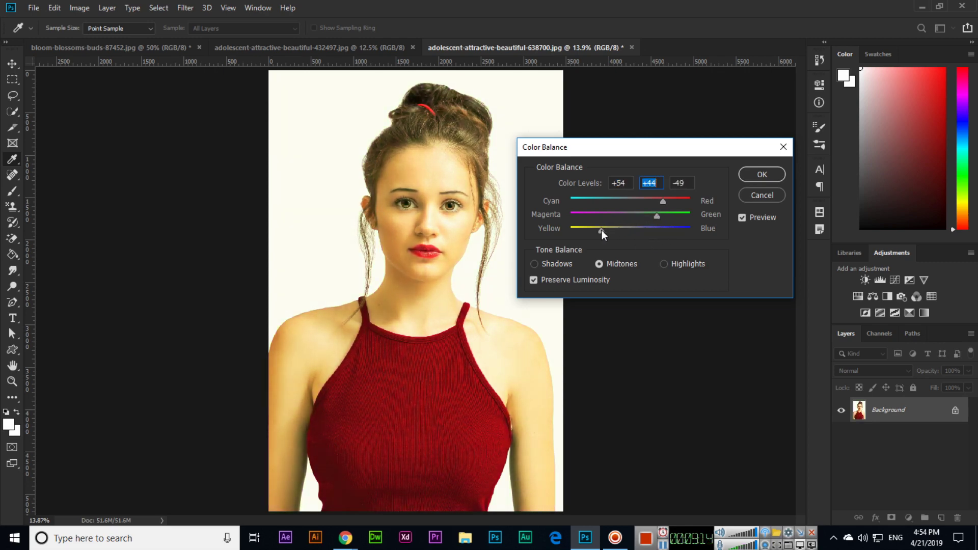
click(759, 175)
key(w)
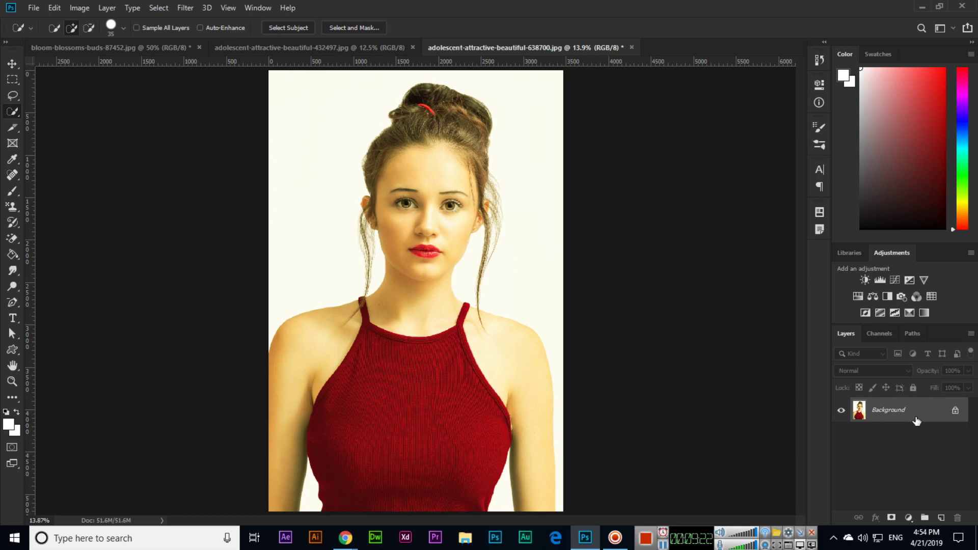
Step: Apply a Brightness/Contrast adjustment directly to the Background layer with Brightness -17 and Contrast 44
click(83, 10)
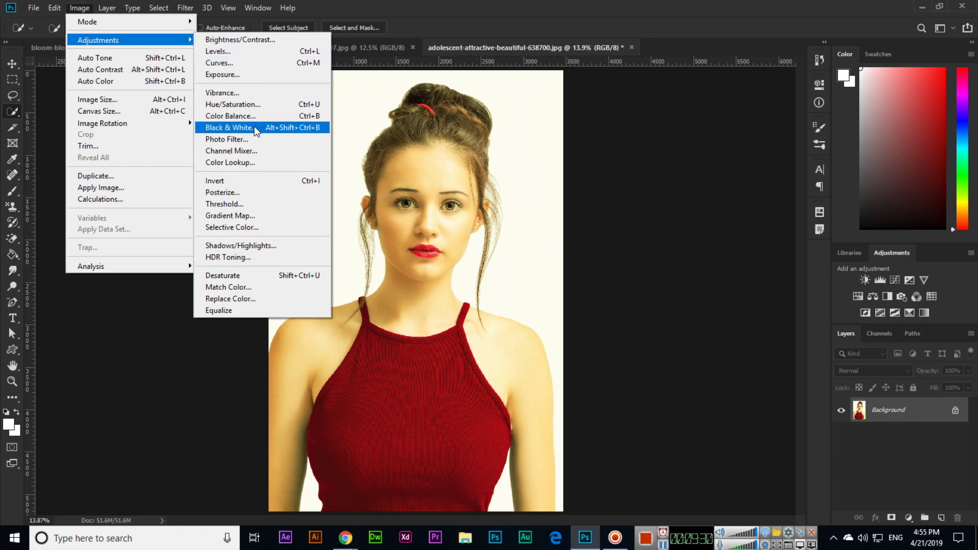
click(256, 40)
drag(482, 132, 687, 130)
drag(678, 167, 644, 169)
drag(678, 199, 704, 198)
drag(645, 166, 671, 166)
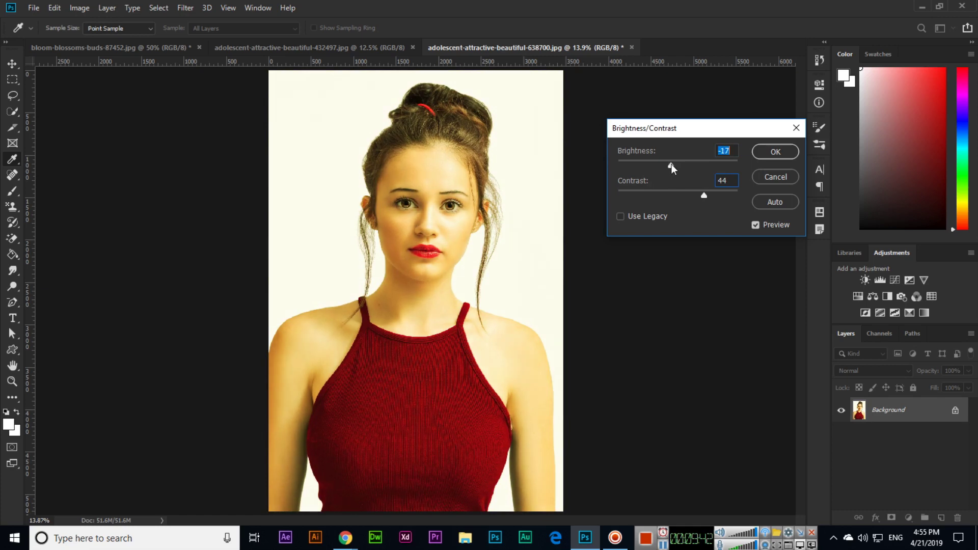
click(775, 152)
key(w)
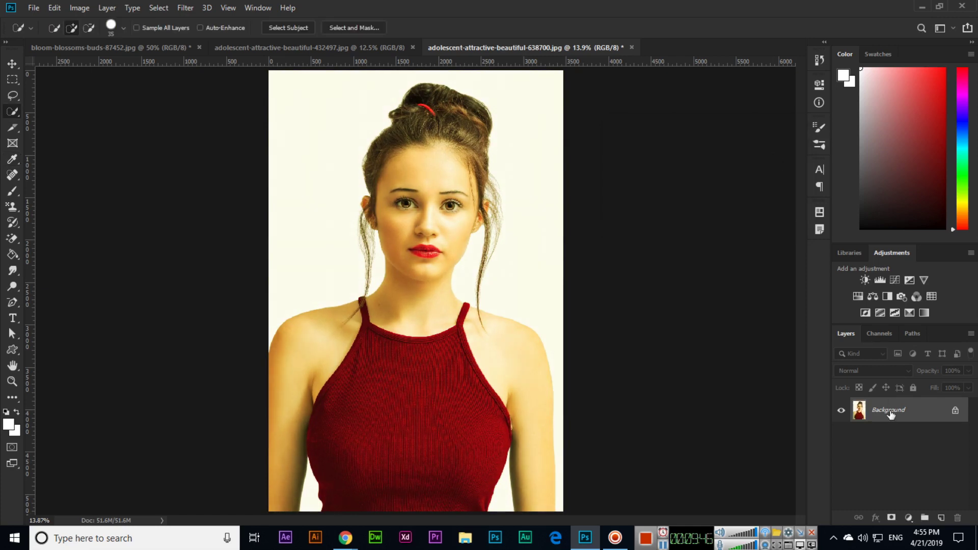